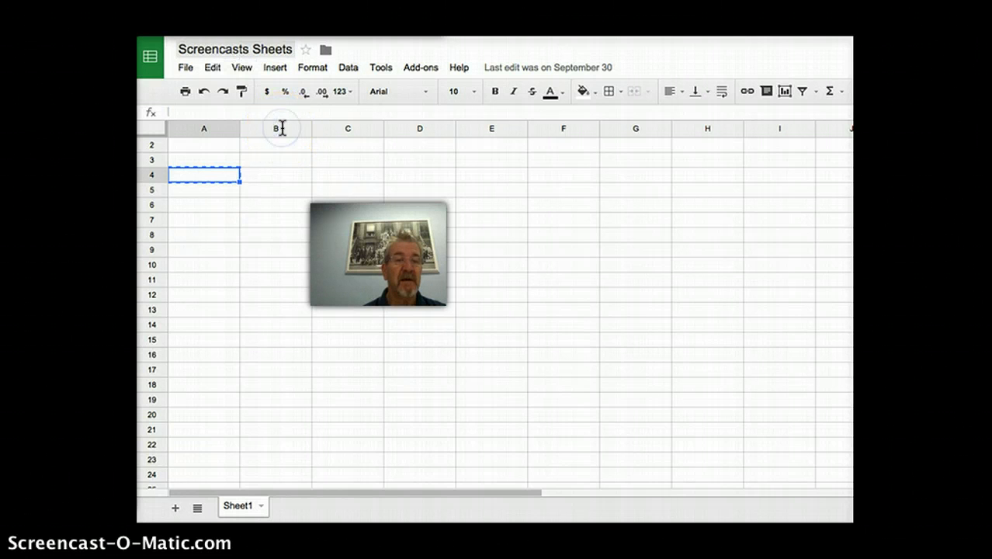
pyautogui.click(271, 130)
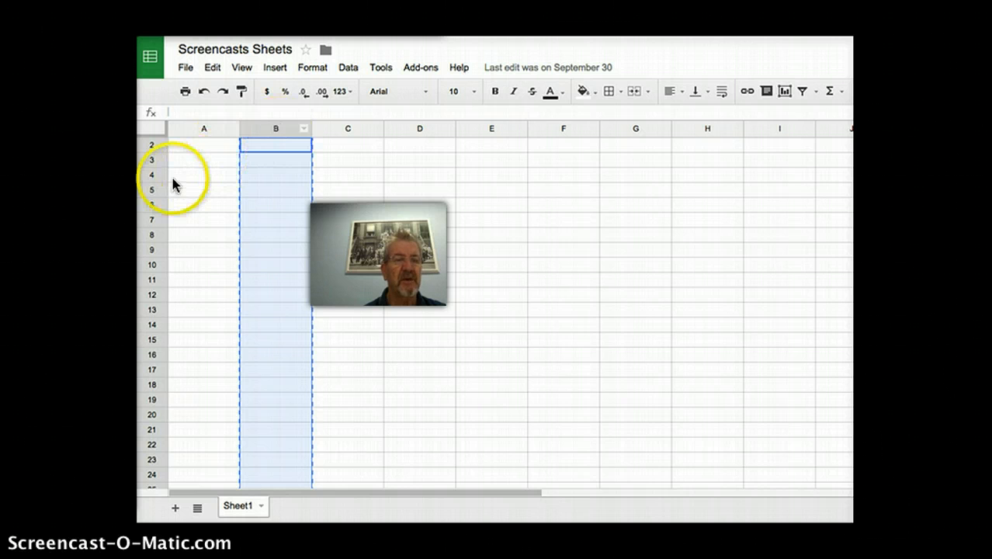
pyautogui.click(152, 180)
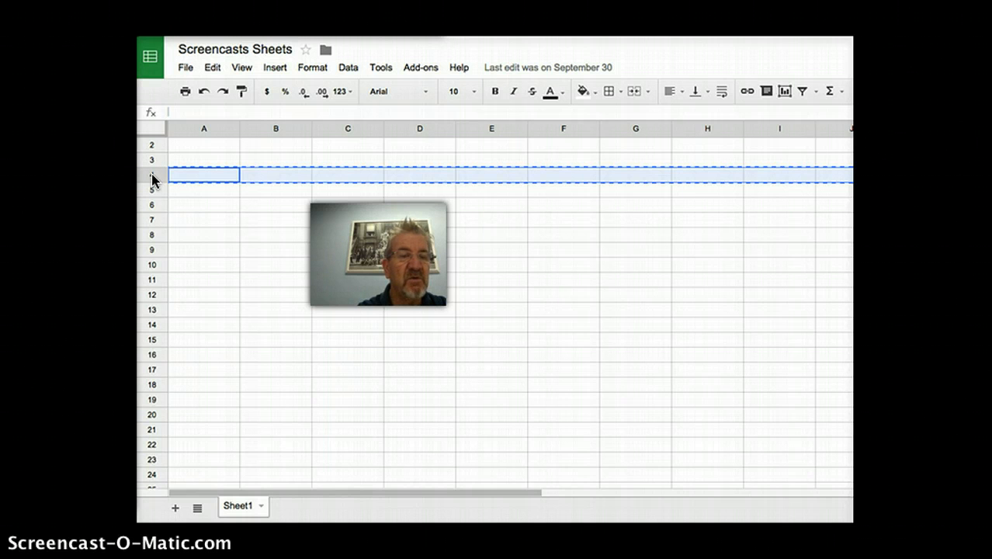
# Step: Enter the column heading "Materials Tested" in cell B3
pyautogui.click(274, 164)
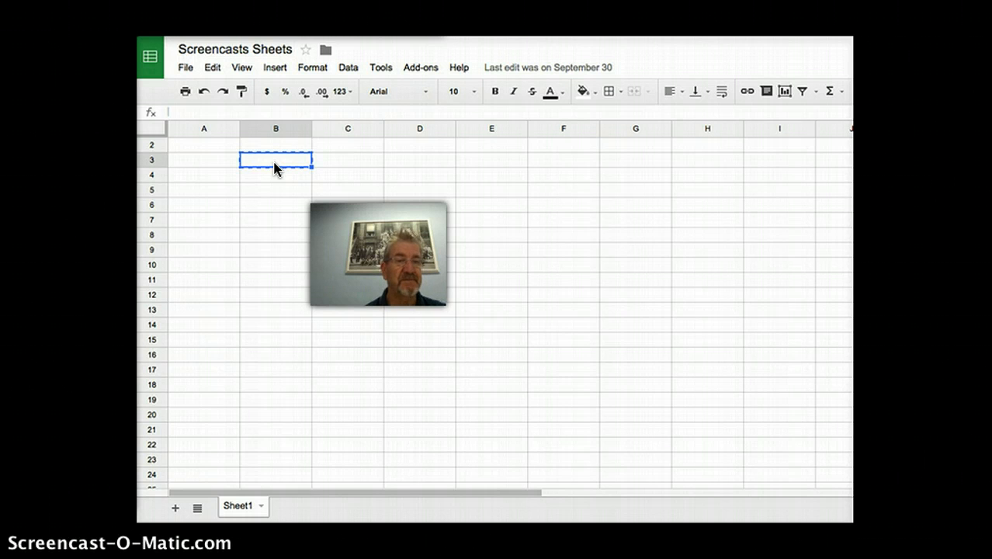
pyautogui.click(277, 165)
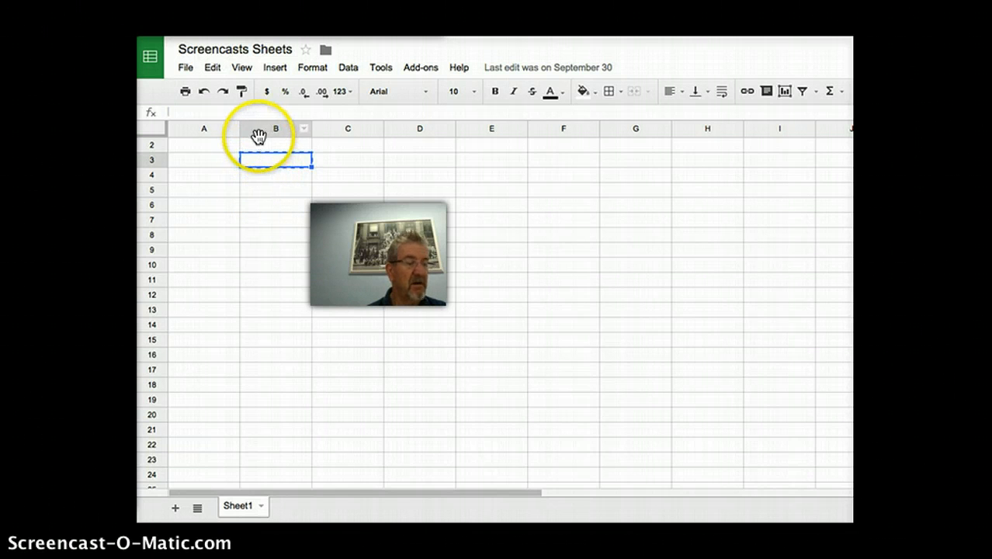
pyautogui.click(256, 160)
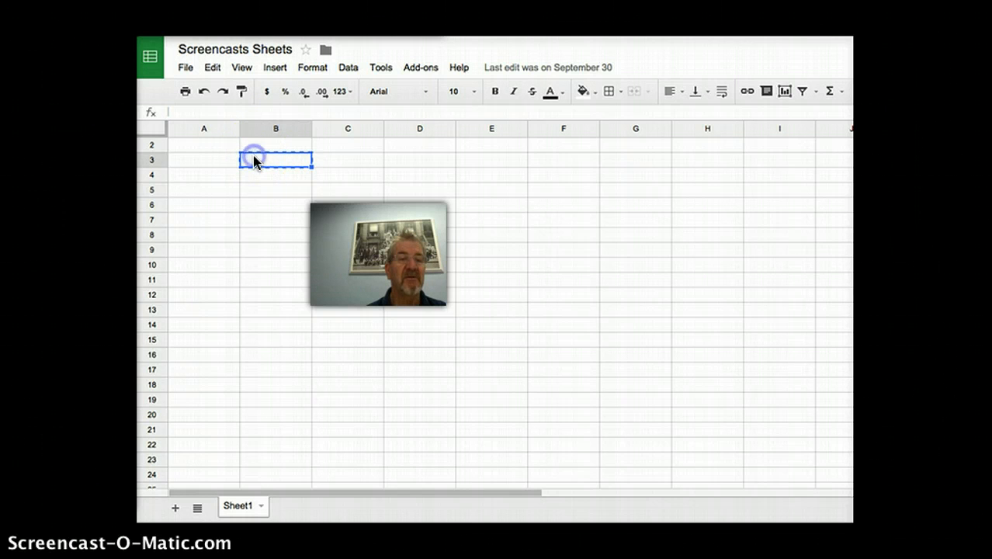
pyautogui.doubleClick(254, 159)
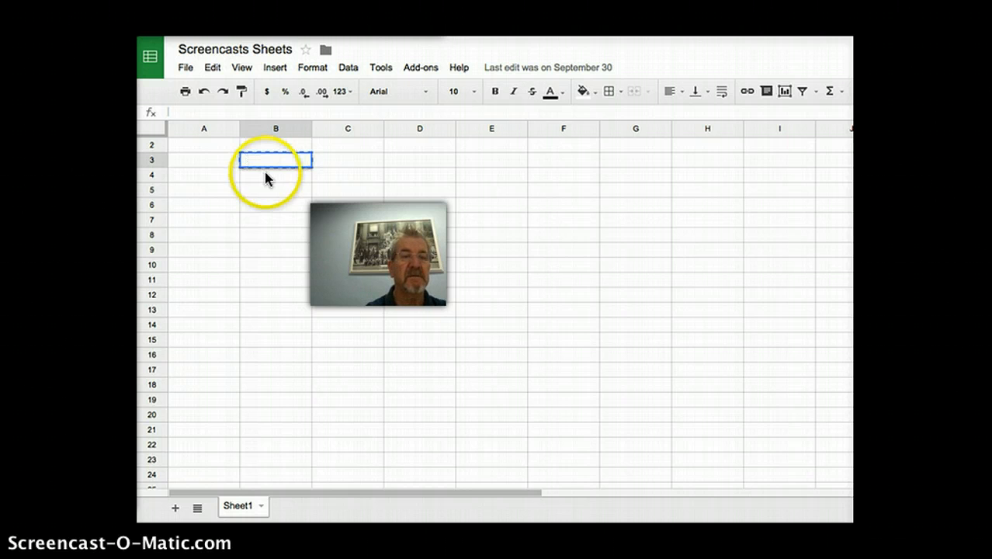
pyautogui.click(259, 159)
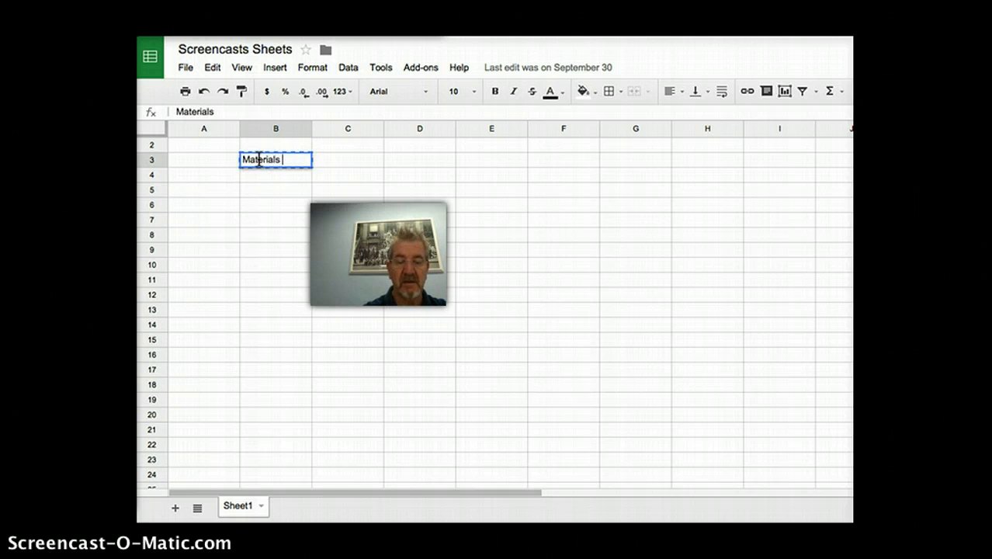
pyautogui.write('Materials Tested')
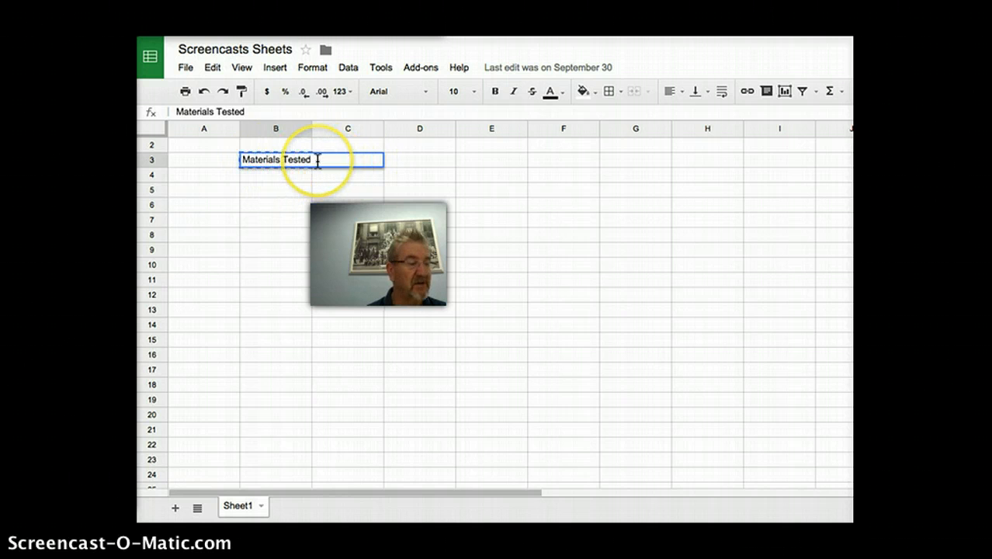
# Step: Wrap the text of the "Materials Tested" heading in B3 and centre it horizontally
pyautogui.moveTo(318, 160); pyautogui.dragTo(238, 156)
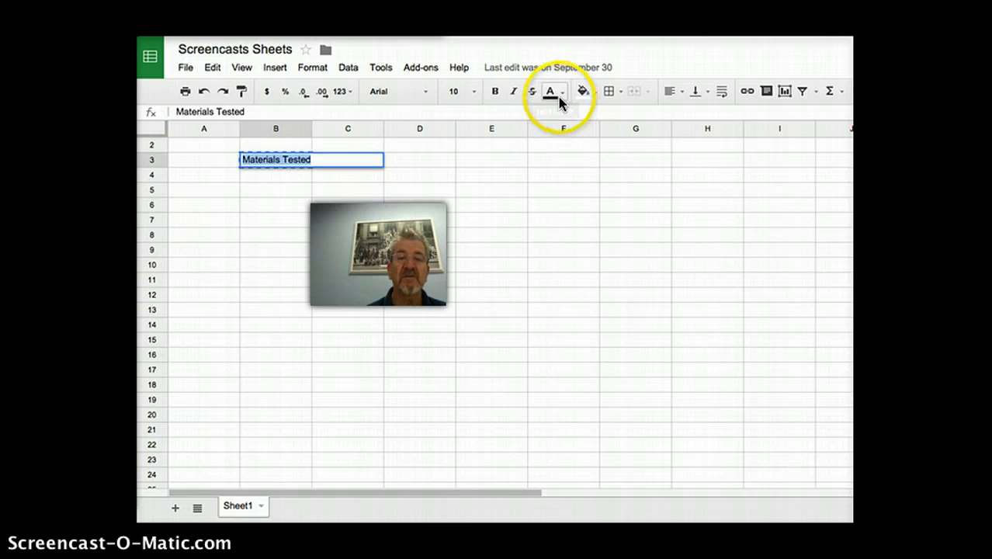
pyautogui.click(721, 90)
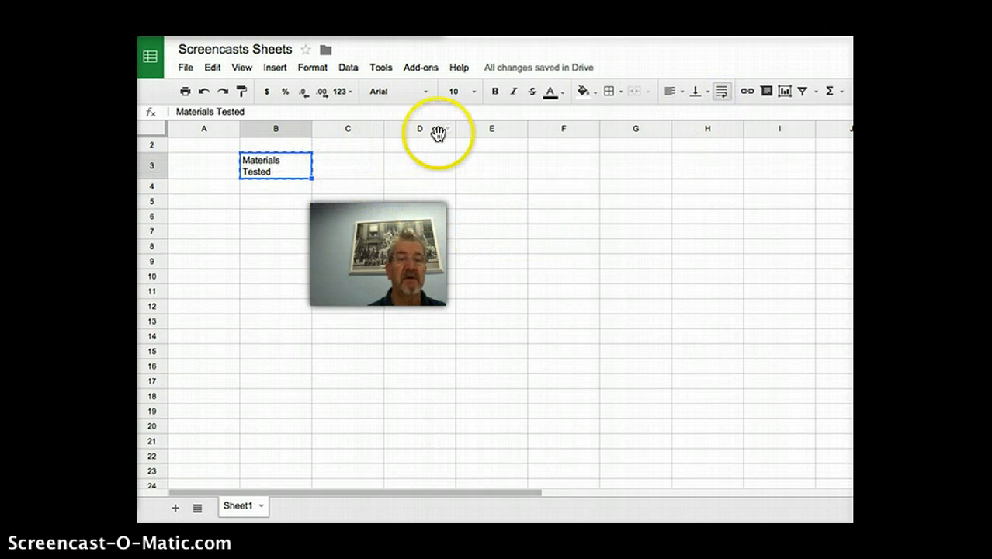
pyautogui.click(683, 92)
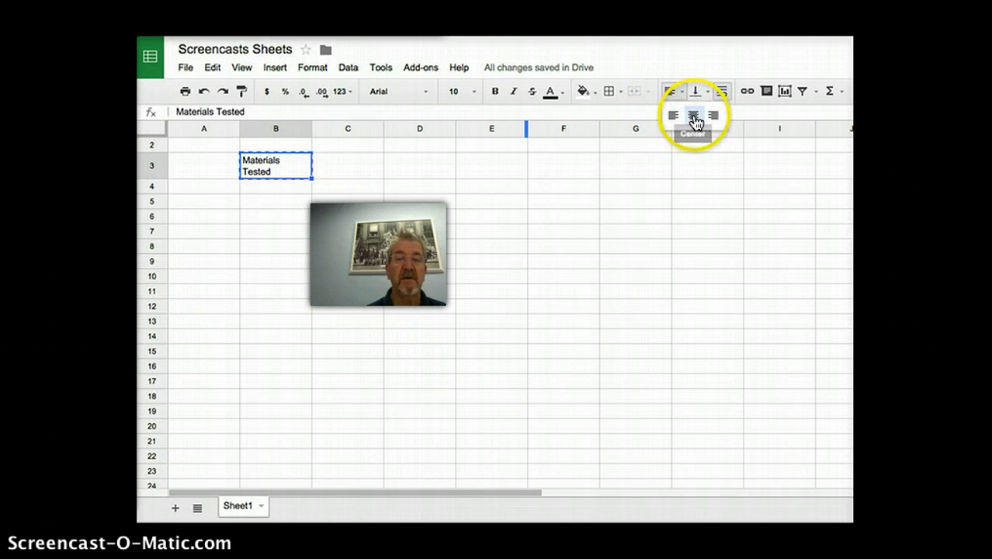
pyautogui.click(694, 118)
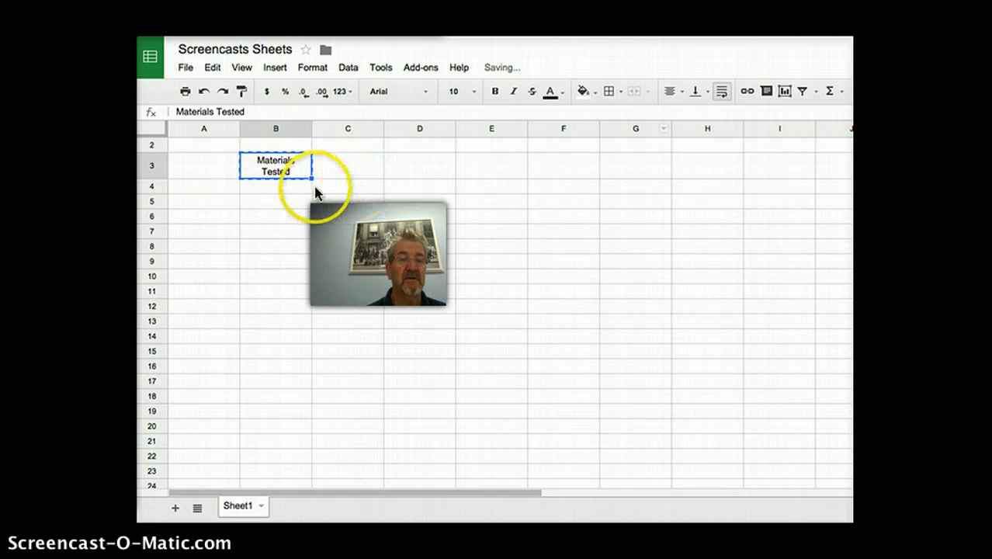
# Step: Enter "Marble" in cell B4 as the first material under the heading
pyautogui.click(279, 186)
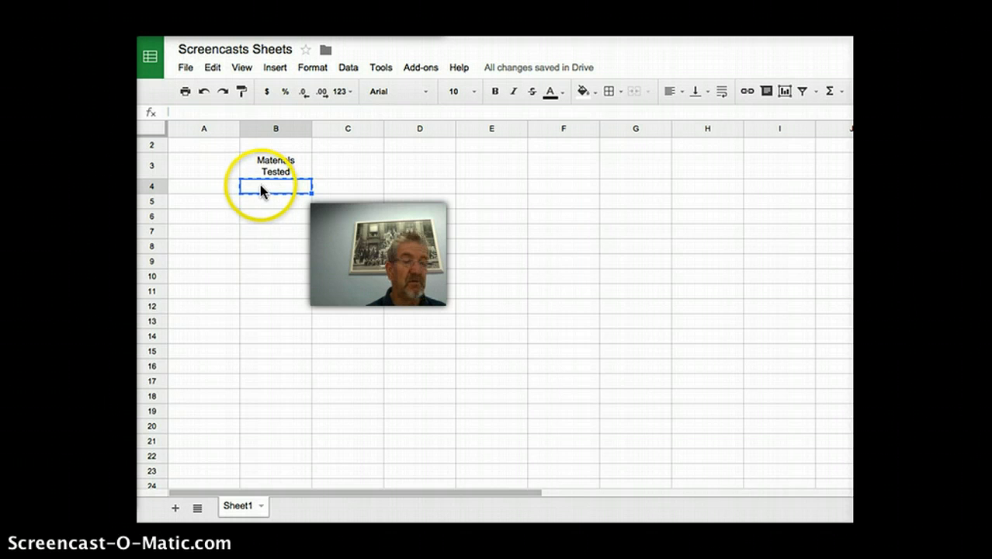
pyautogui.doubleClick(252, 186)
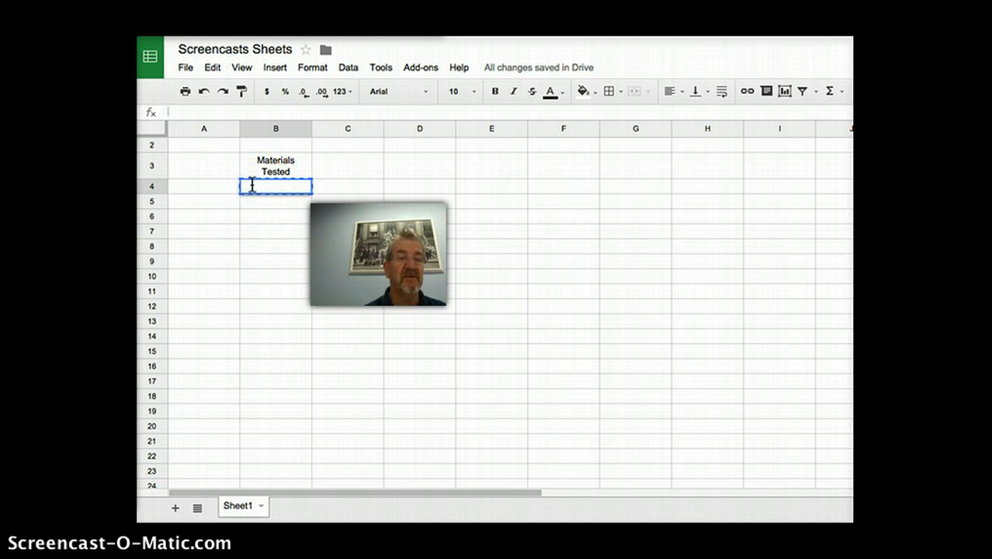
pyautogui.write('Ma')
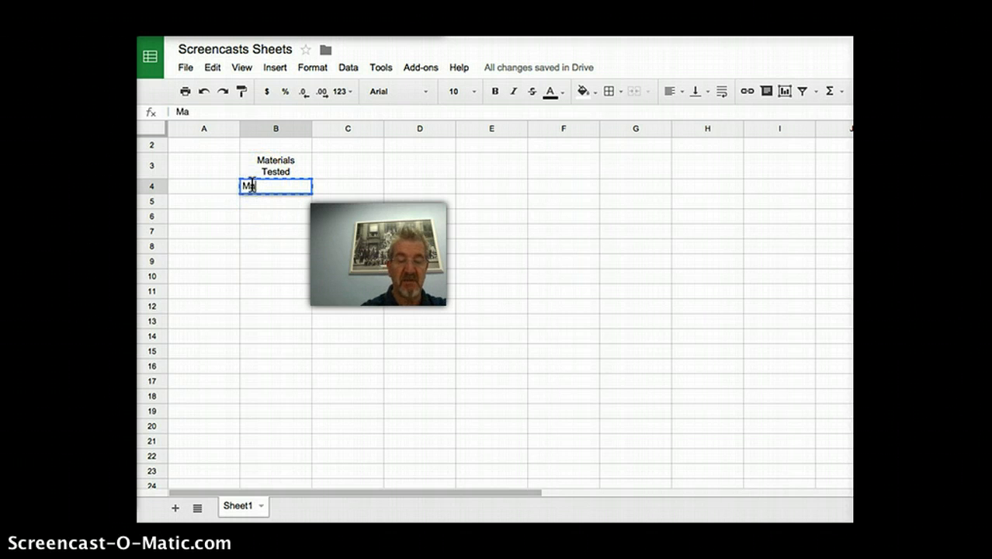
pyautogui.write('rble')
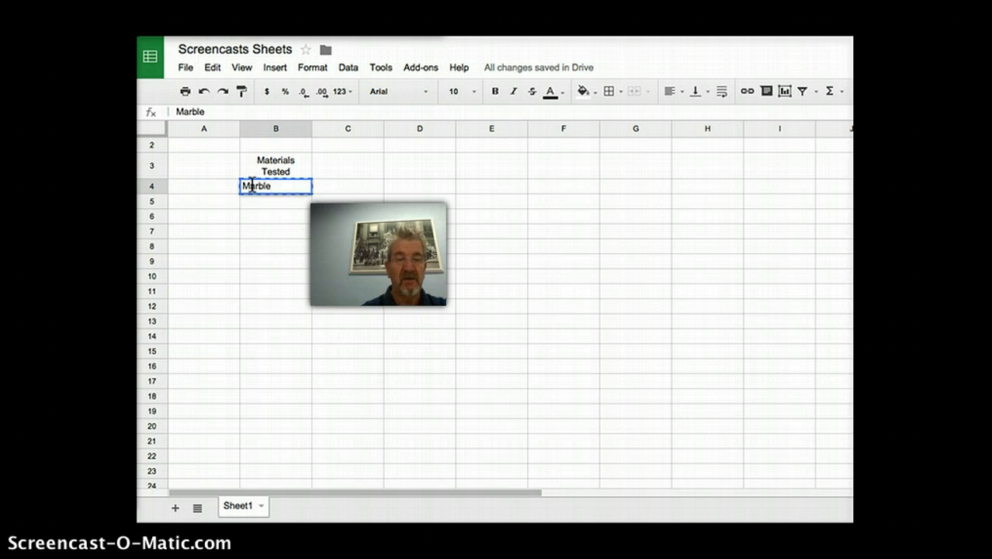
# Step: Enter "Wood" in cell B5 as the second material
pyautogui.click(261, 205)
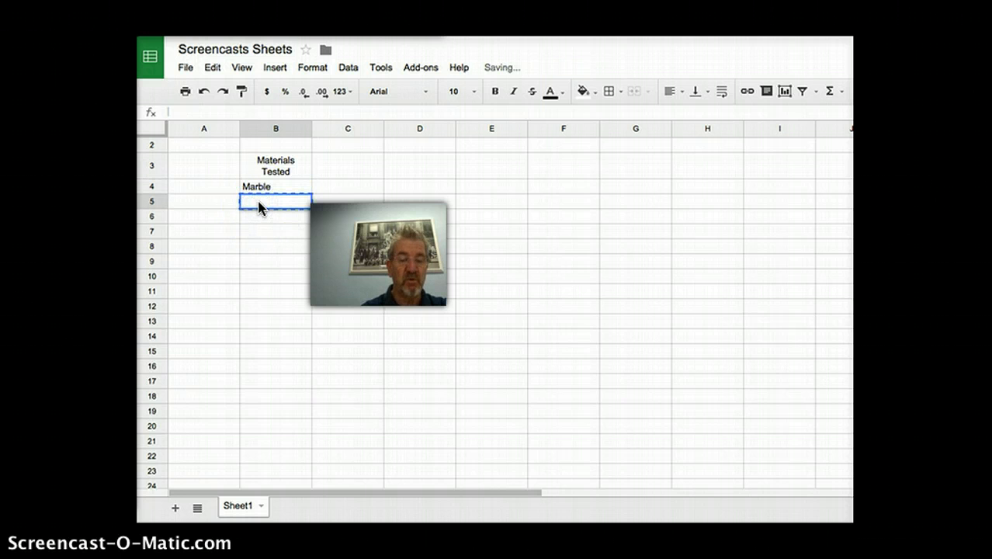
pyautogui.click(255, 204)
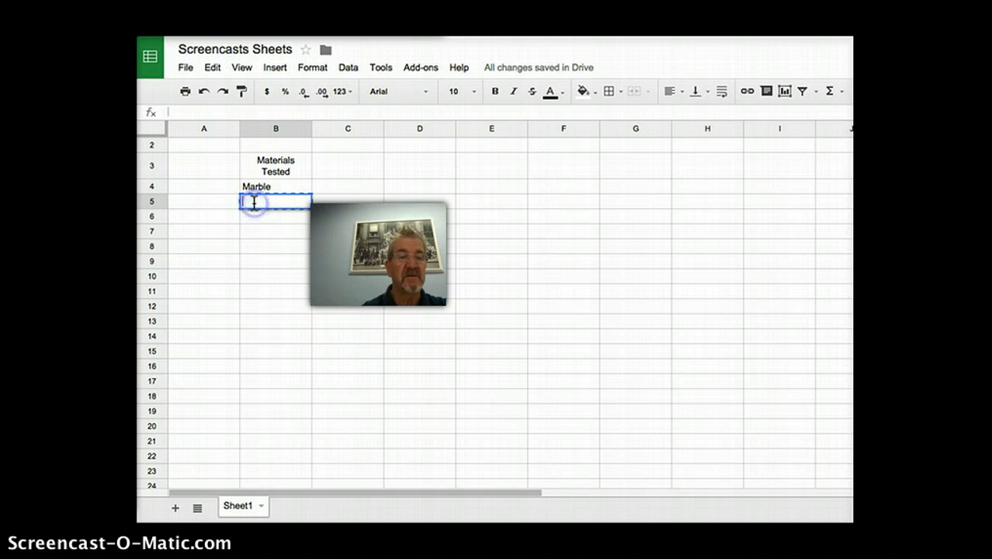
pyautogui.write('E')
pyautogui.press('BackSpace')
pyautogui.write('W')
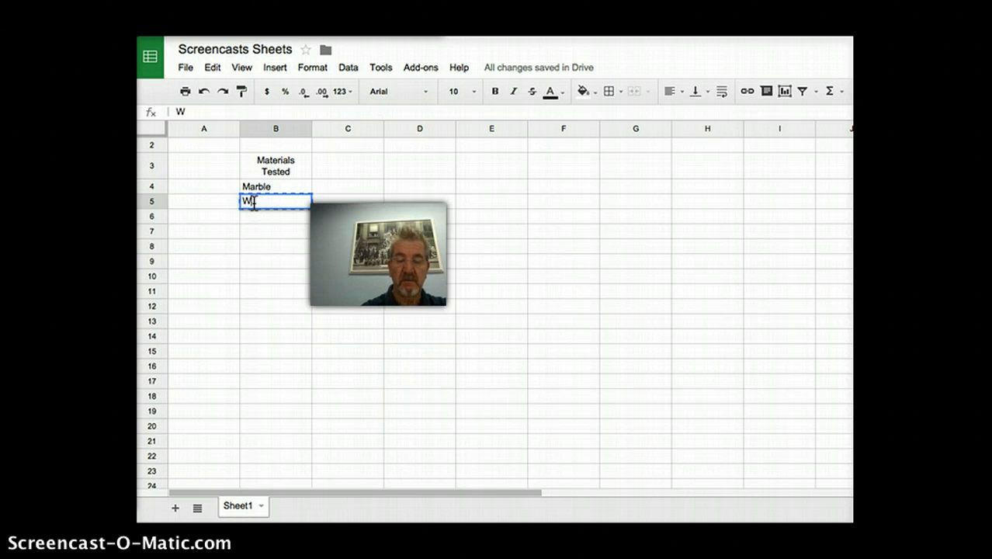
pyautogui.write('ood')
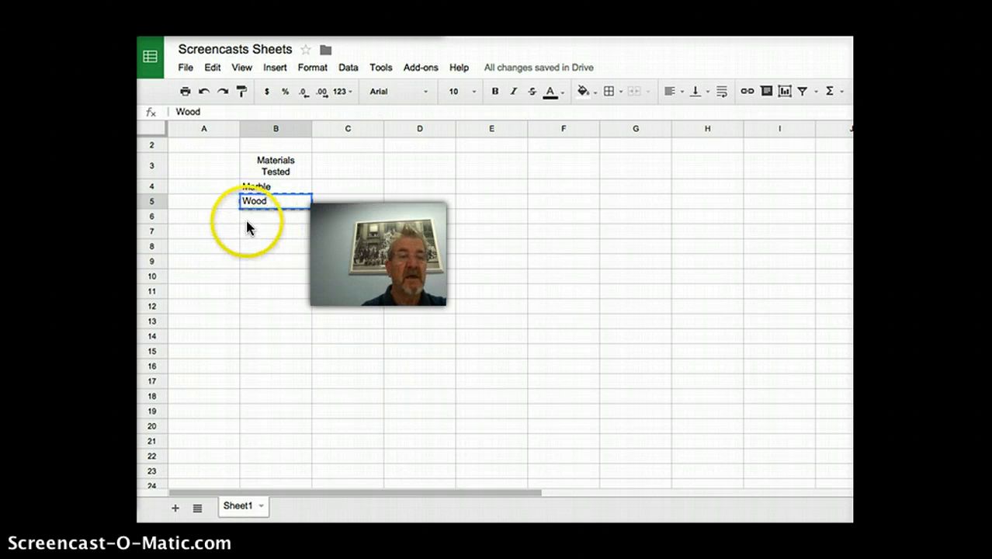
# Step: Complete the materials list with "Tile" in cell B6 and "Concrete" in cell B7
pyautogui.click(246, 216)
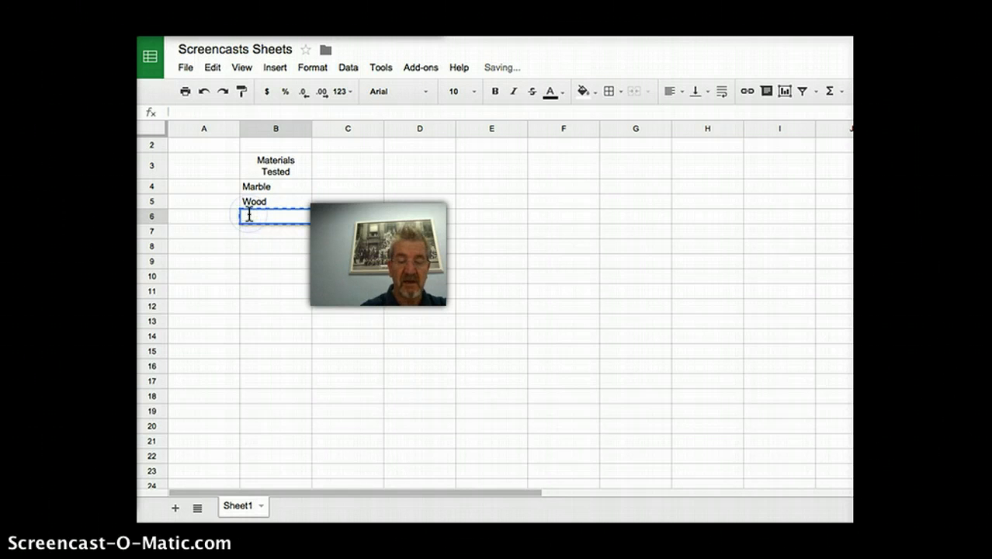
pyautogui.write('Tile')
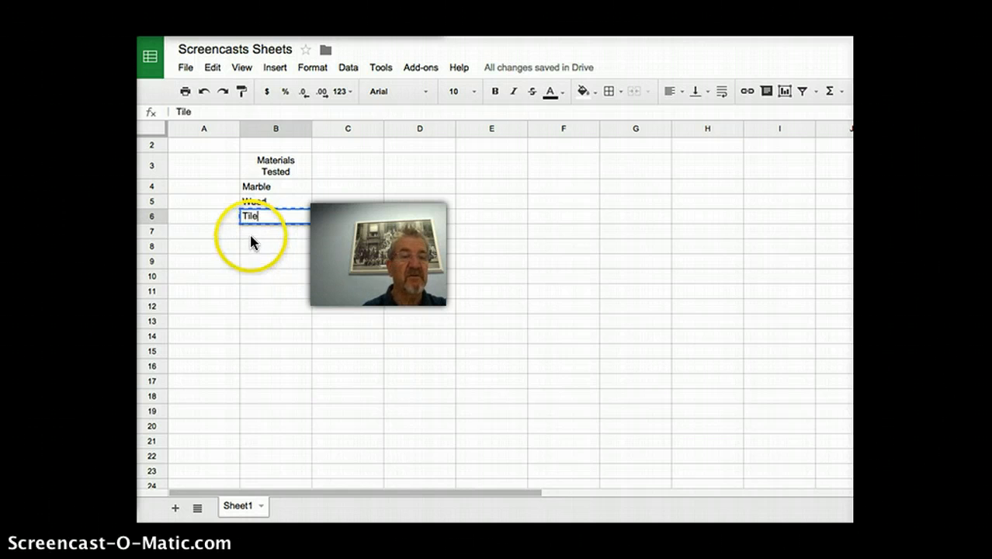
pyautogui.click(249, 232)
pyautogui.doubleClick(249, 232)
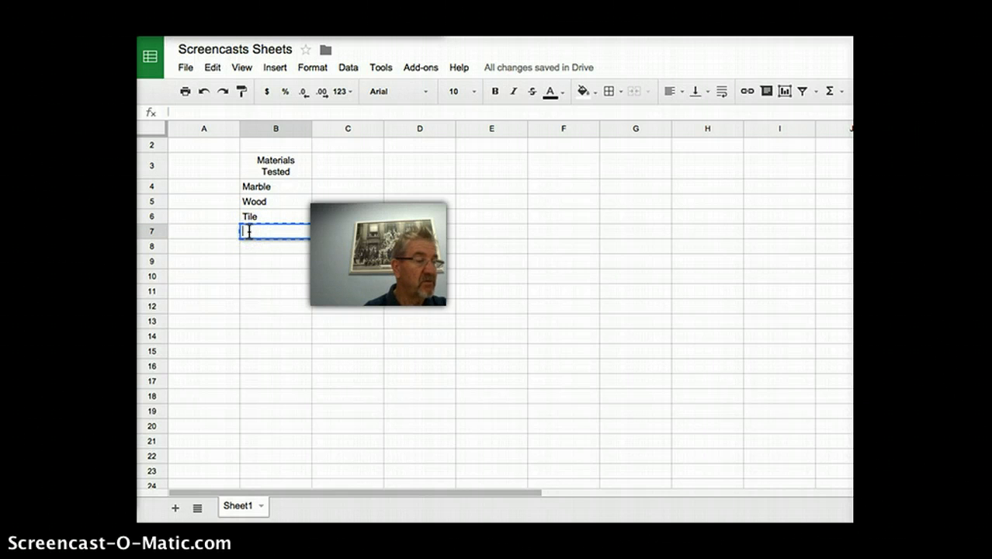
pyautogui.write('C')
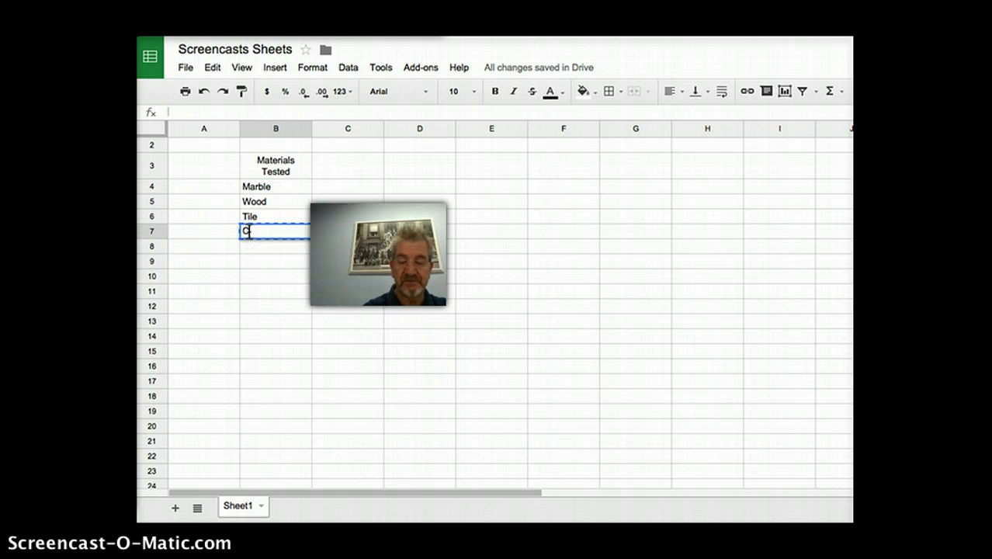
pyautogui.write('oncrete')
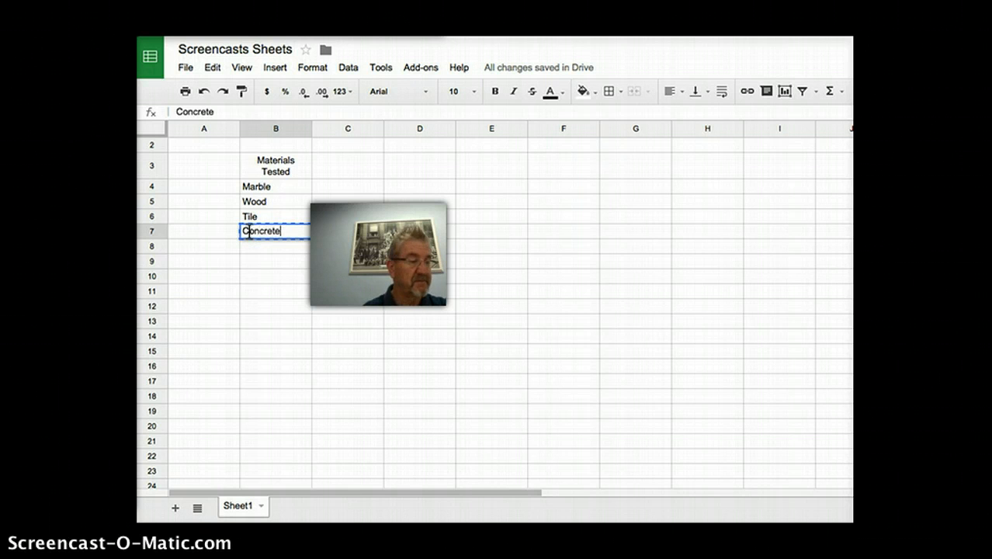
pyautogui.click(278, 276)
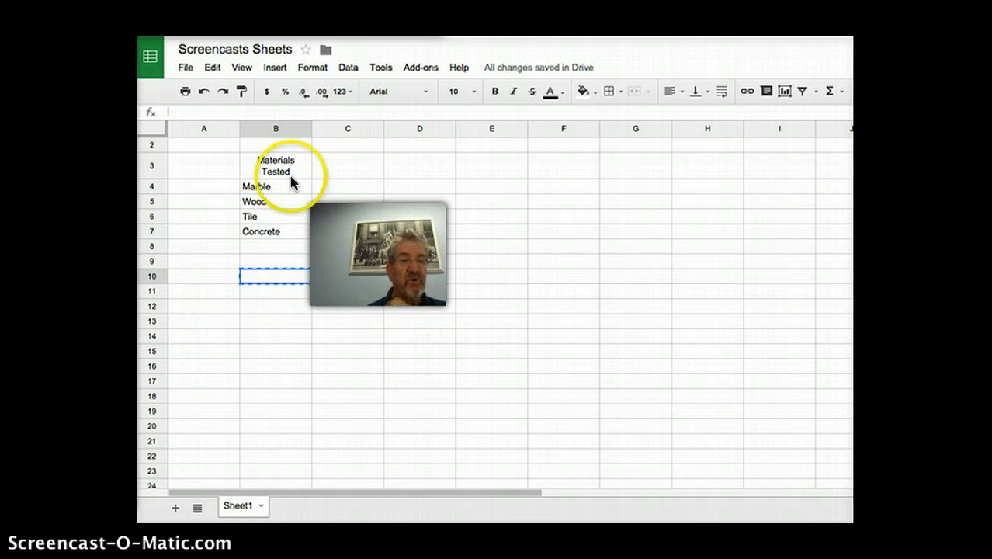
# Step: Enter the column heading "Mass at the start (g)" in cell C3
pyautogui.click(344, 199)
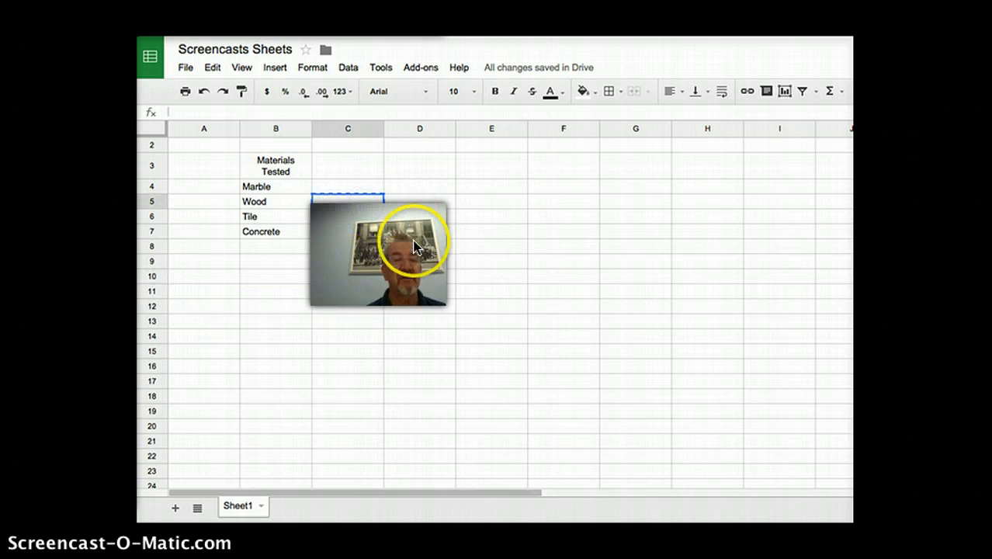
pyautogui.doubleClick(330, 167)
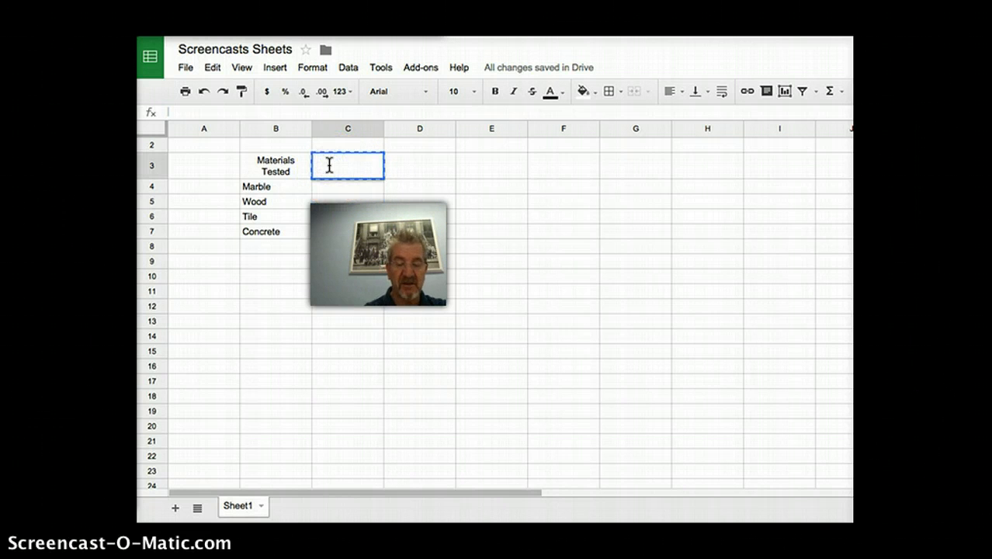
pyautogui.write('Mass')
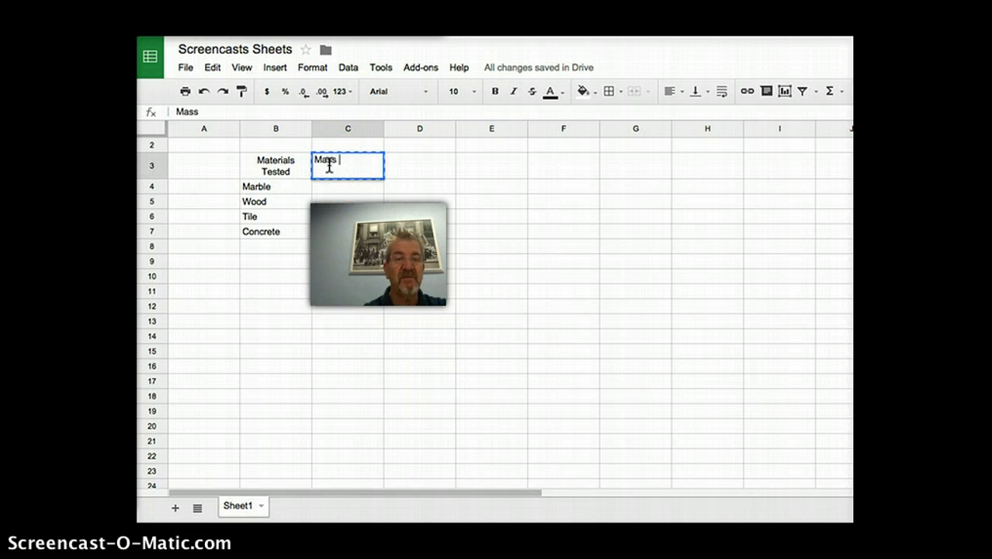
pyautogui.write(' at the start')
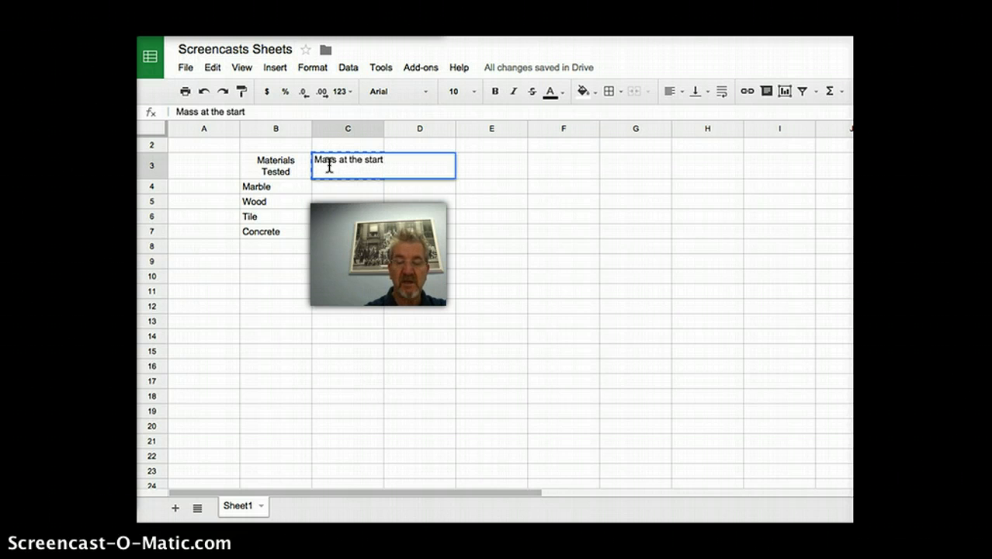
pyautogui.write(' (')
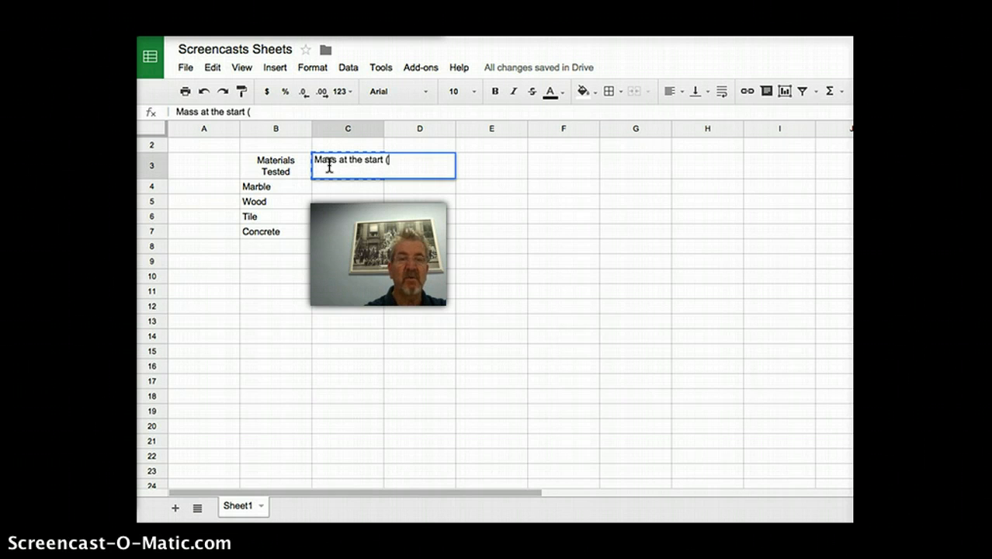
pyautogui.write('g)')
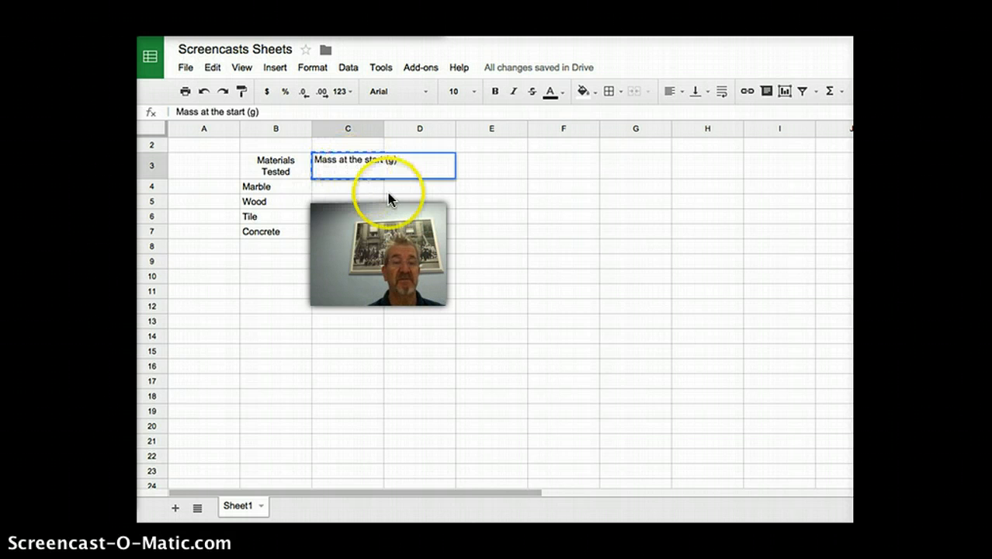
# Step: Enter the column heading "Mass at the end (g)" in cell D3
pyautogui.click(412, 169)
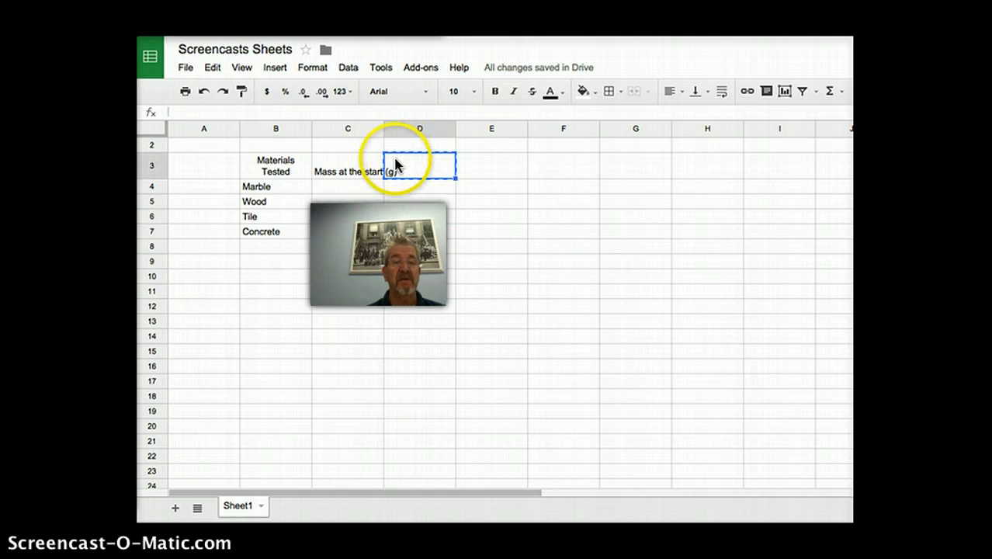
pyautogui.doubleClick(397, 159)
pyautogui.click(397, 159)
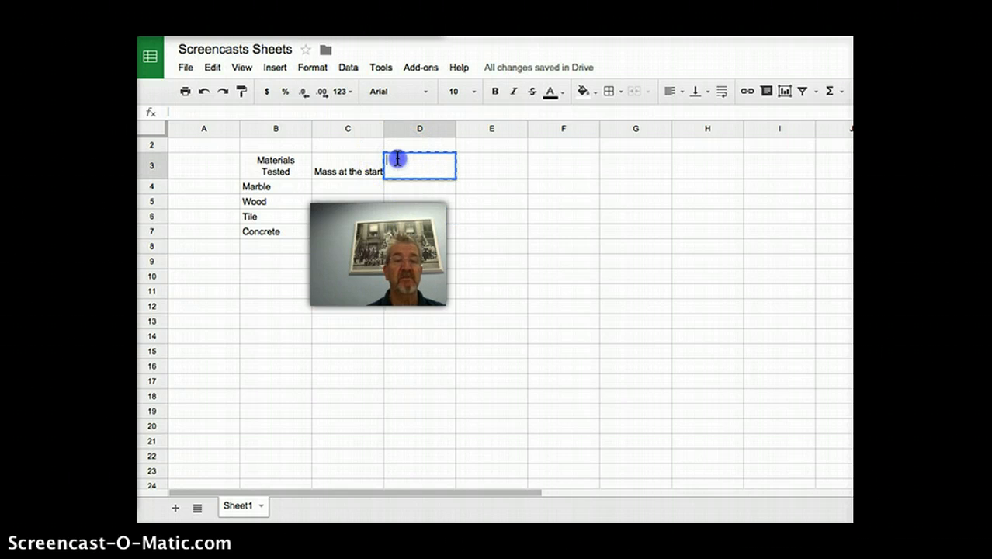
pyautogui.write('Mas')
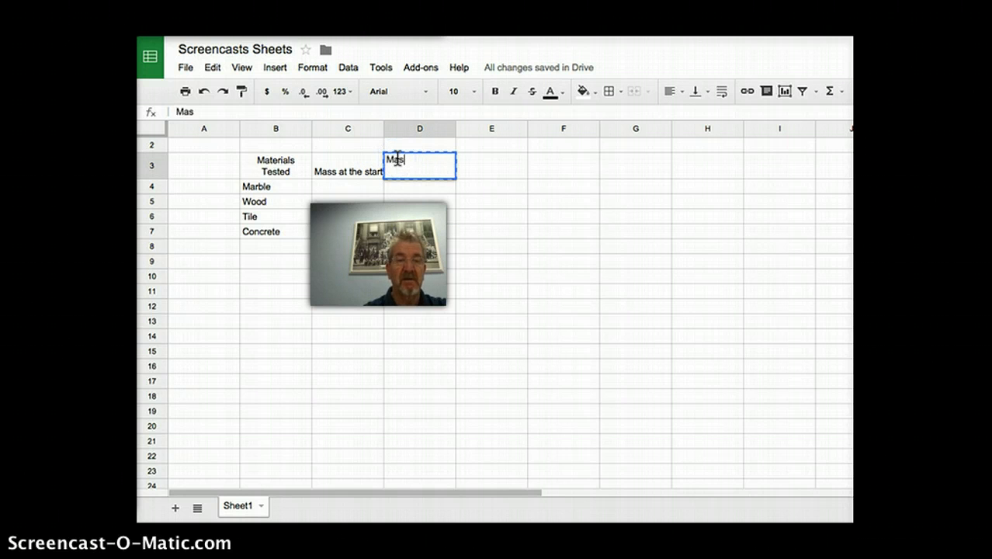
pyautogui.write('s at the ')
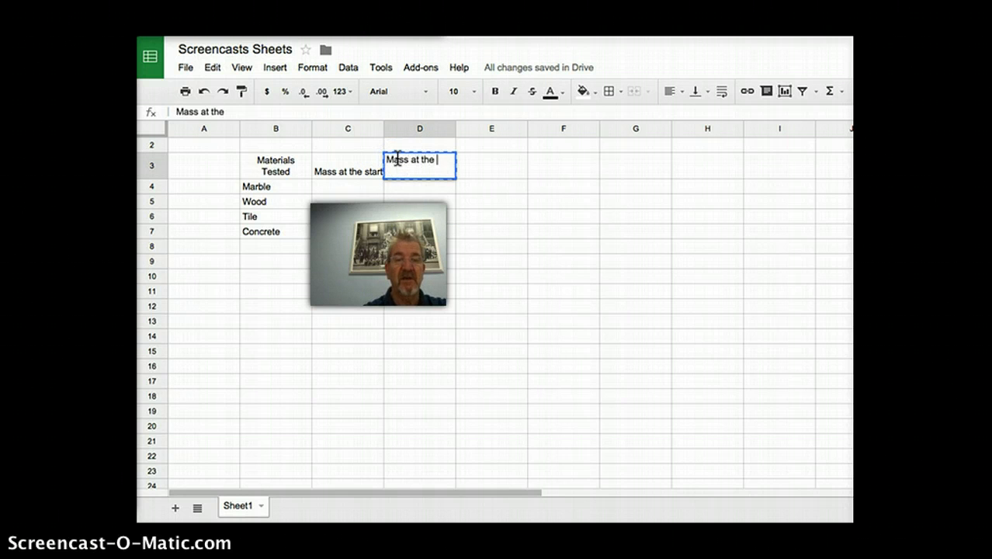
pyautogui.write('end')
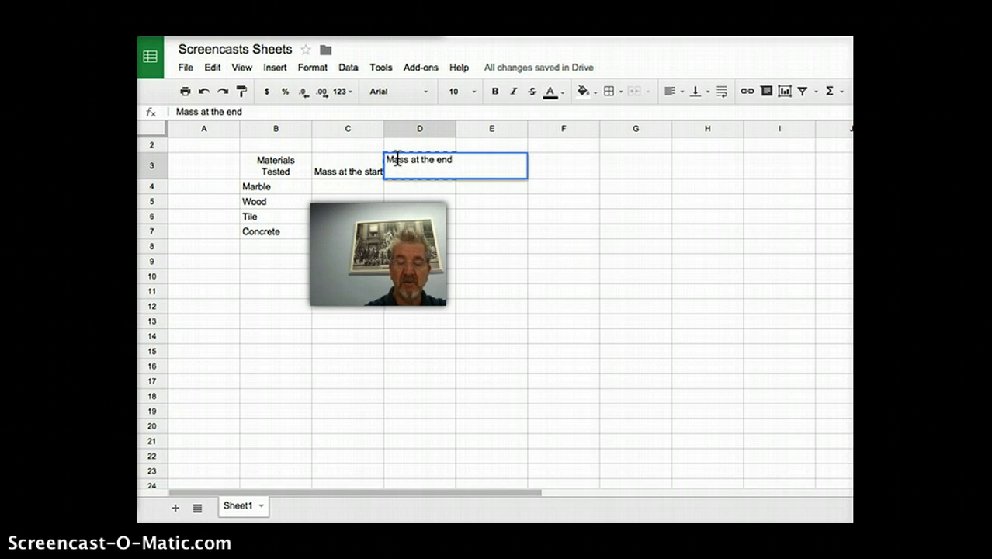
pyautogui.write(' (g)')
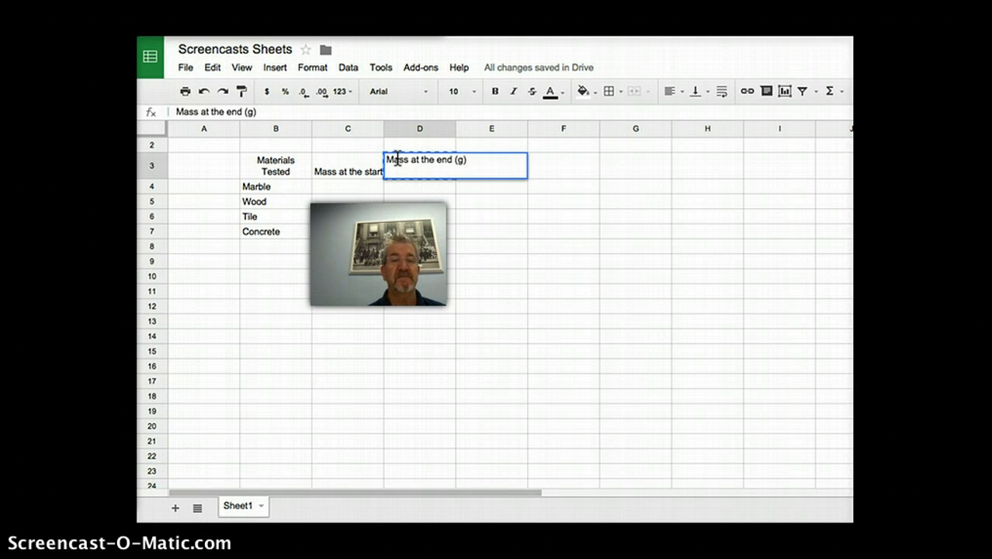
pyautogui.press('Return')
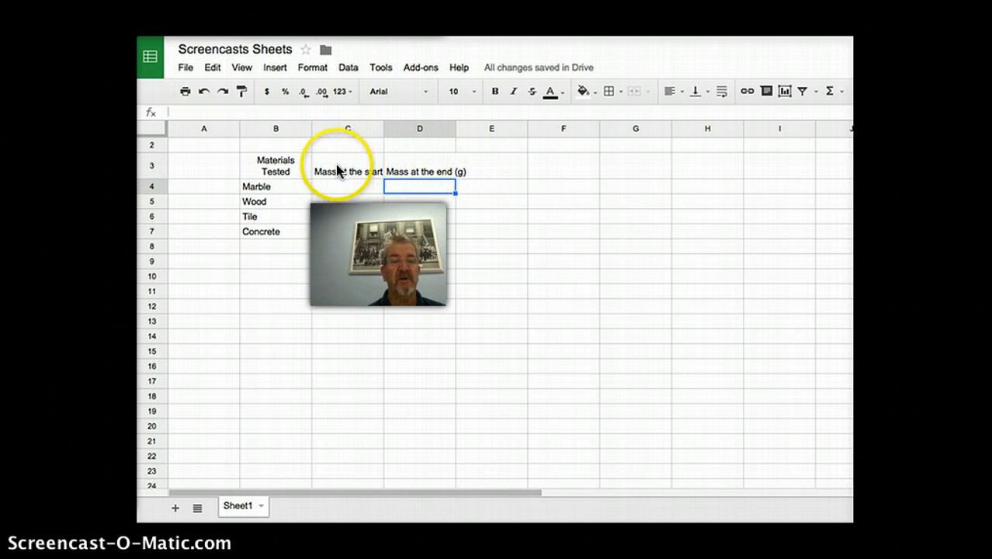
# Step: Wrap the text of the two mass headings in C3:D3 and centre them horizontally
pyautogui.moveTo(335, 163); pyautogui.dragTo(416, 165)
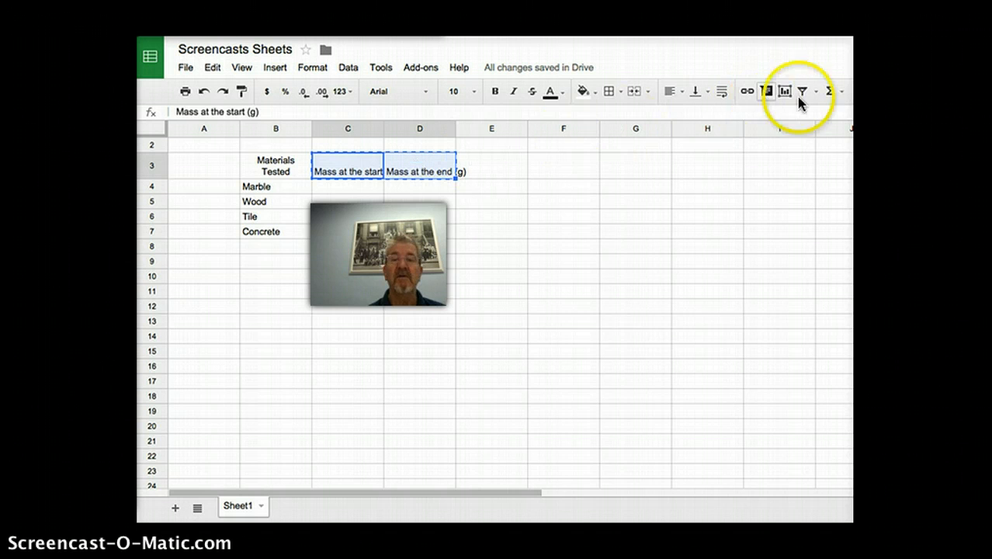
pyautogui.click(722, 93)
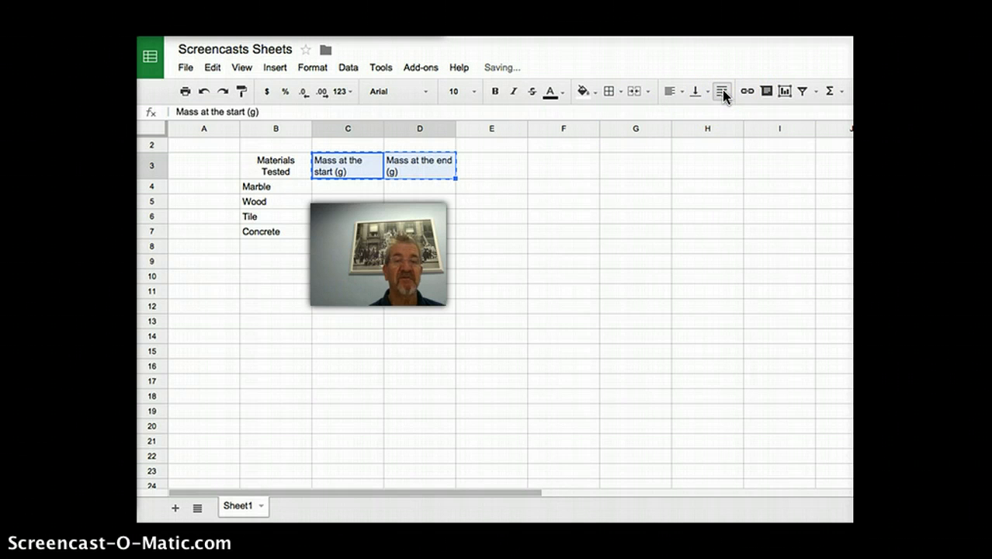
pyautogui.click(683, 91)
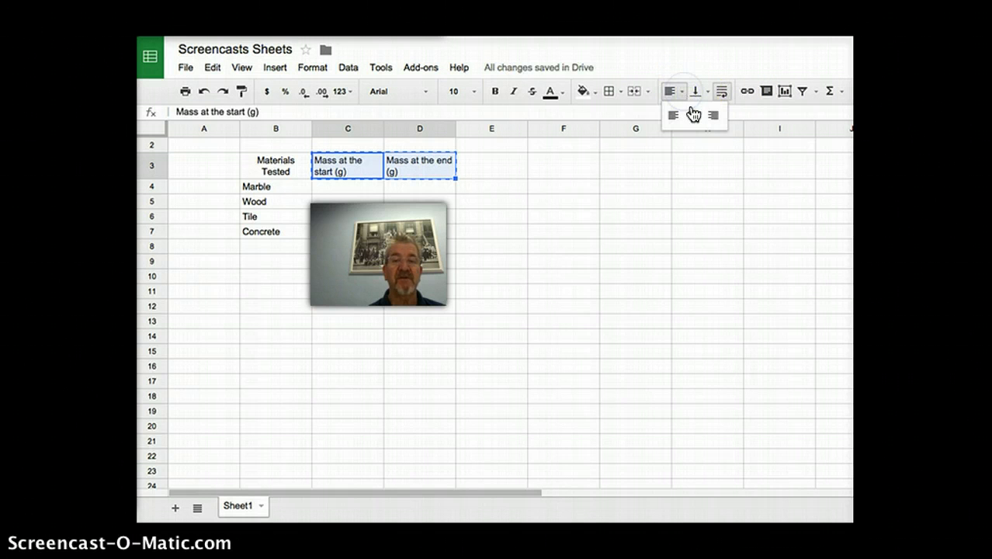
pyautogui.click(694, 115)
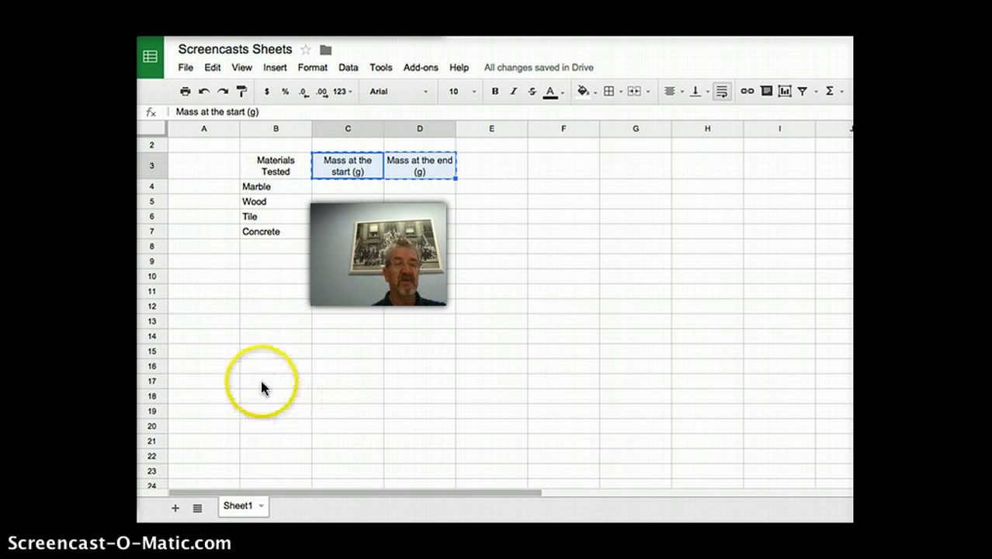
# Step: Enter 5.0 in cell C4 as the starting mass of the marble
pyautogui.click(344, 189)
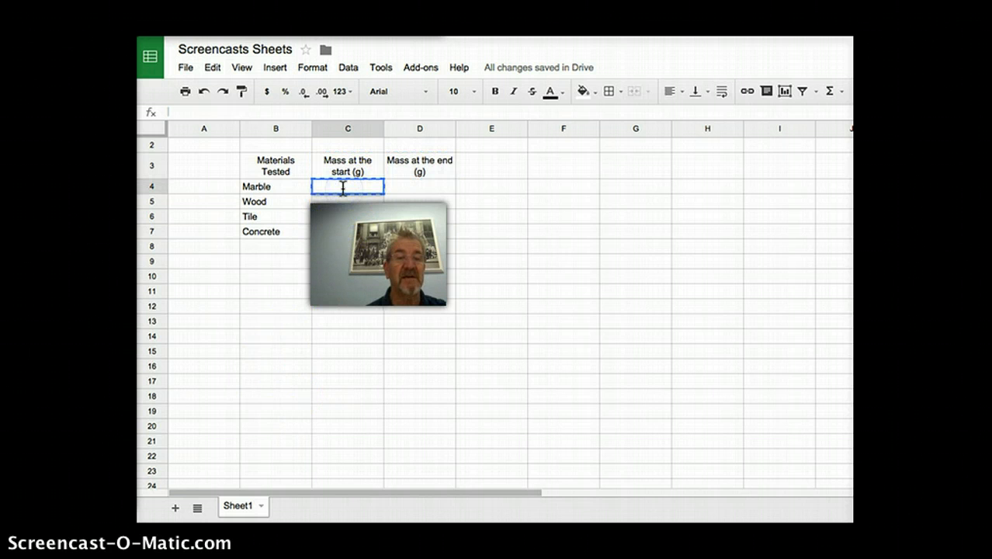
pyautogui.doubleClick(343, 189)
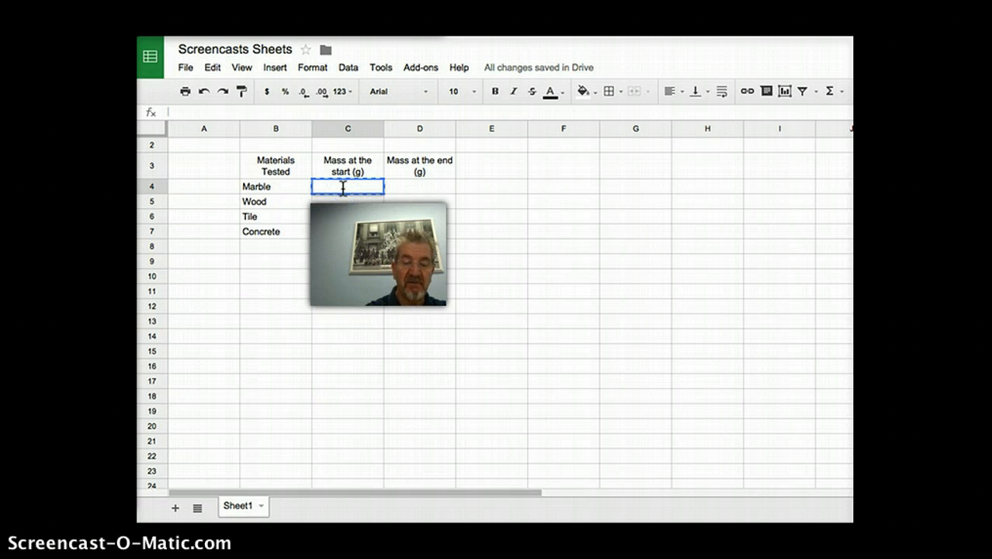
pyautogui.write('5.0')
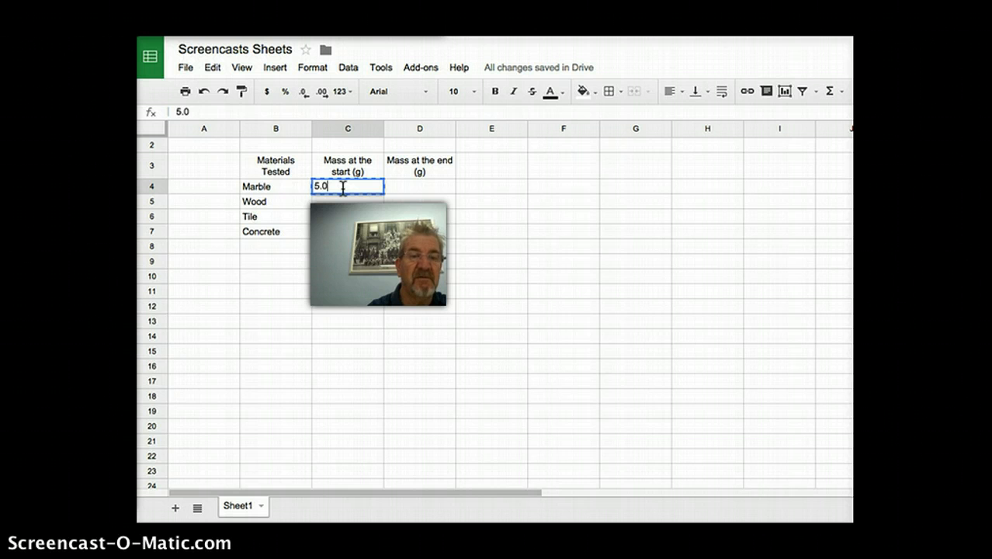
pyautogui.press('Return')
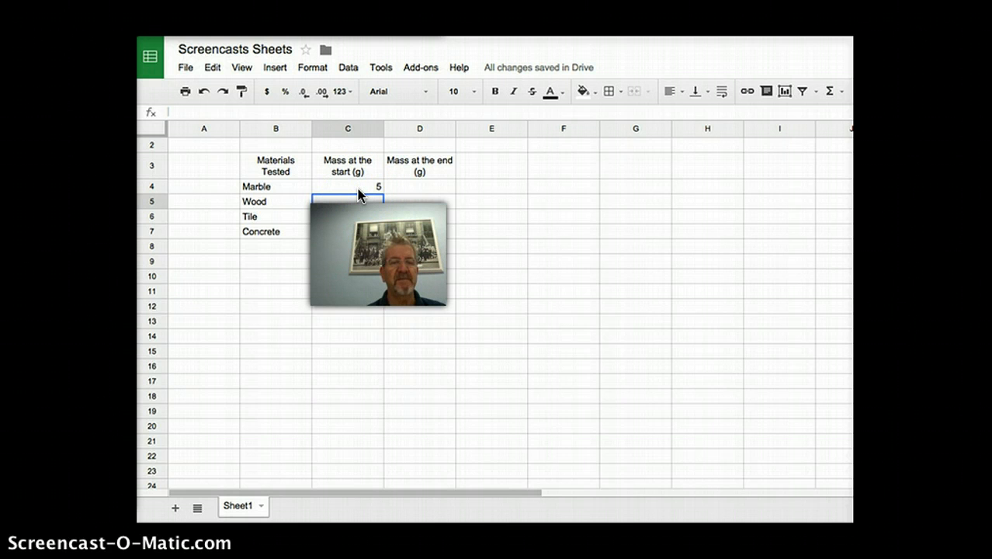
# Step: Format the mass cells C4:D7 to show one decimal place
pyautogui.click(357, 188)
pyautogui.hotkey('ctrl', 'c')
pyautogui.moveTo(357, 189); pyautogui.dragTo(410, 237)
pyautogui.hotkey('ctrl', 'c')
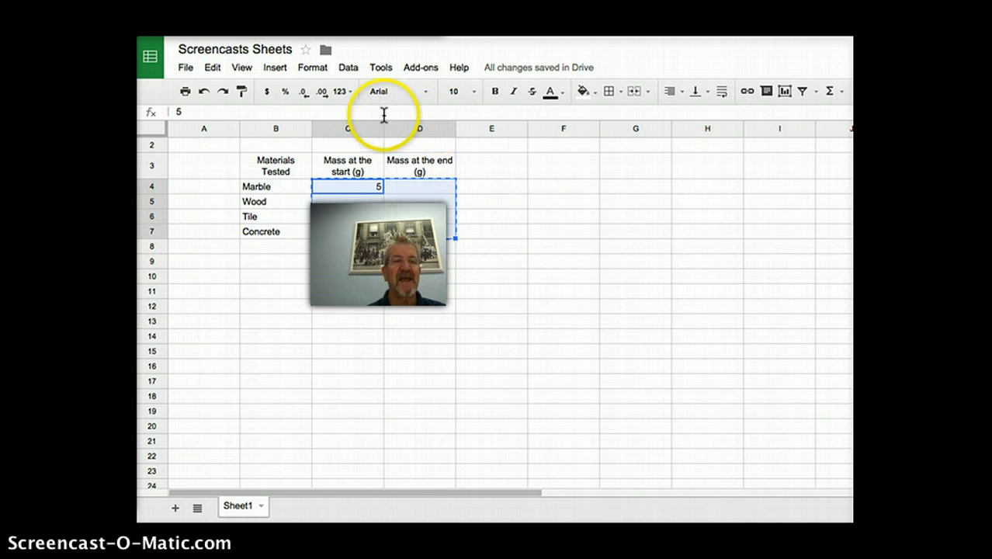
pyautogui.click(324, 94)
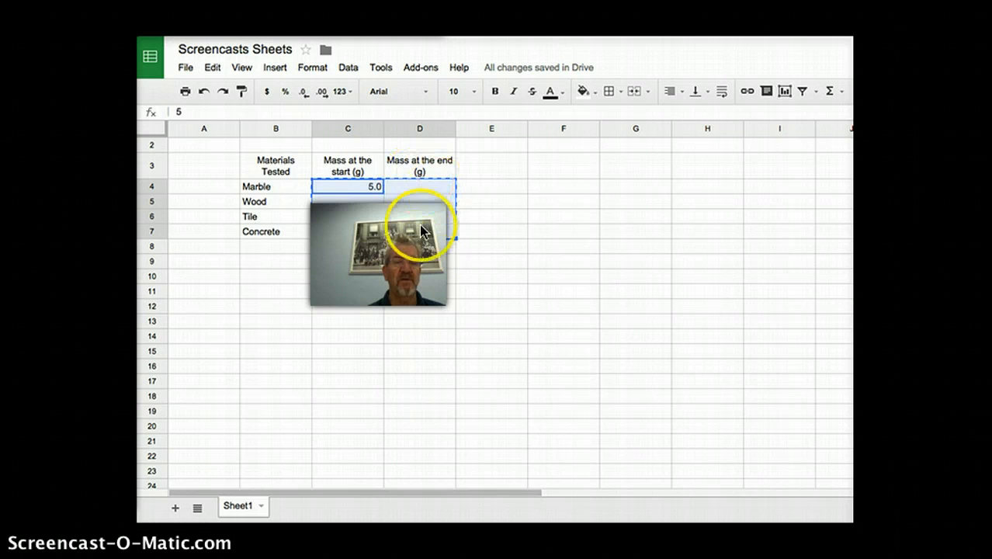
pyautogui.click(396, 274)
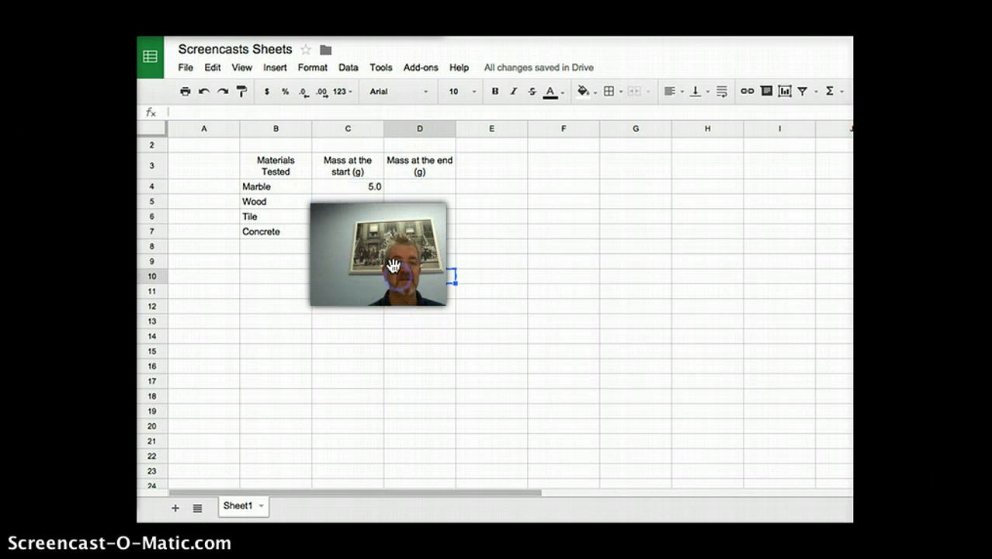
# Step: Fill the starting mass from C4 down to C7 for the remaining materials
pyautogui.click(372, 191)
pyautogui.hotkey('ctrl', 'c')
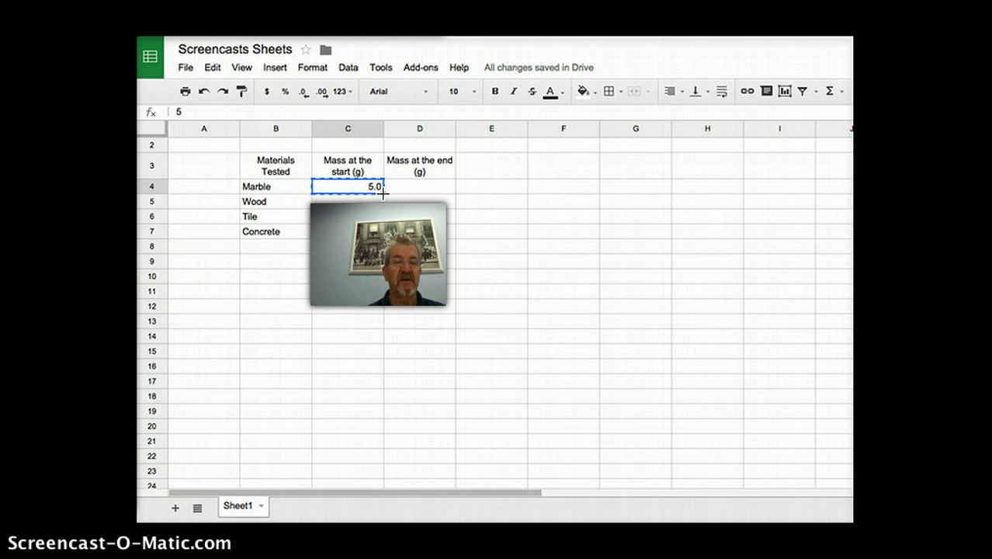
pyautogui.click(362, 191)
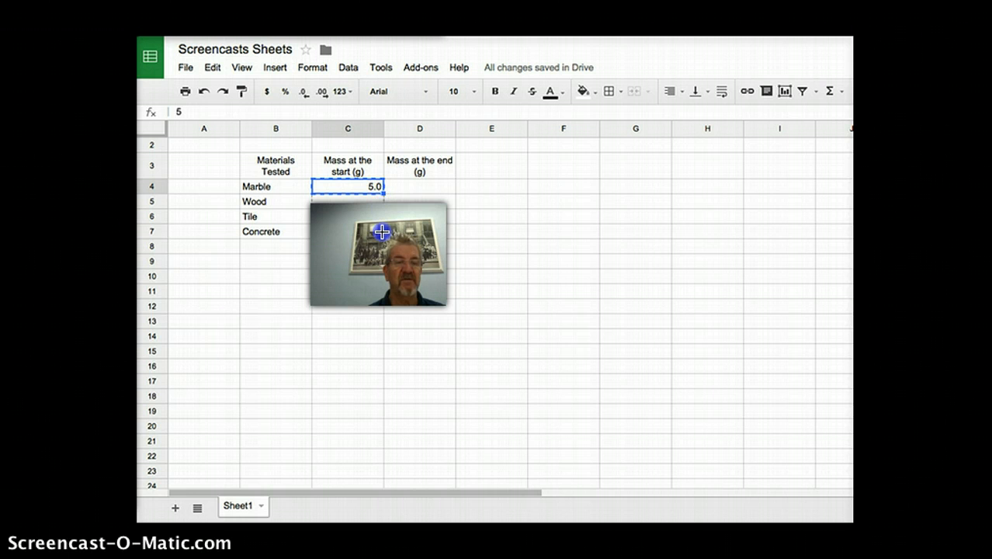
pyautogui.moveTo(382, 233); pyautogui.dragTo(382, 231)
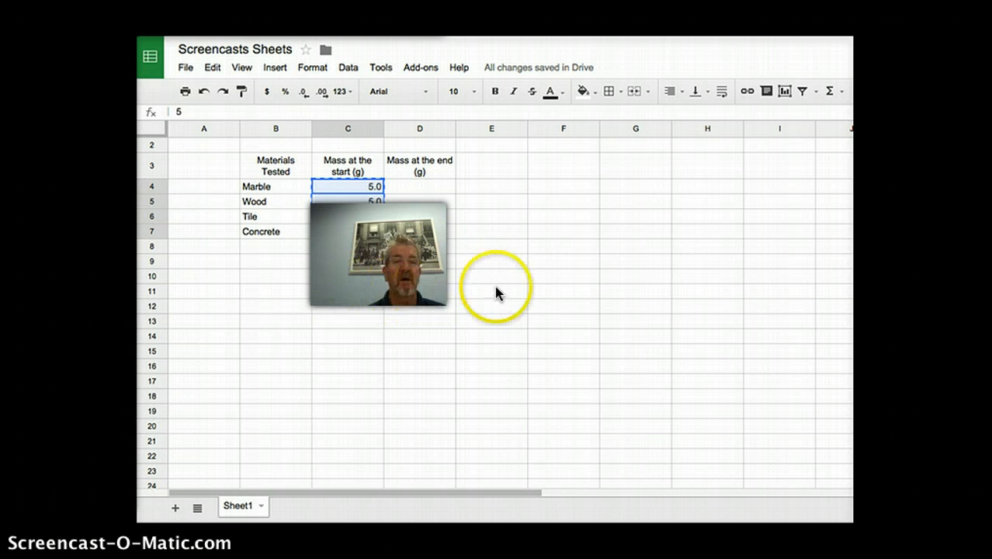
# Step: Centre the starting mass values in C4:C7 horizontally
pyautogui.click(683, 94)
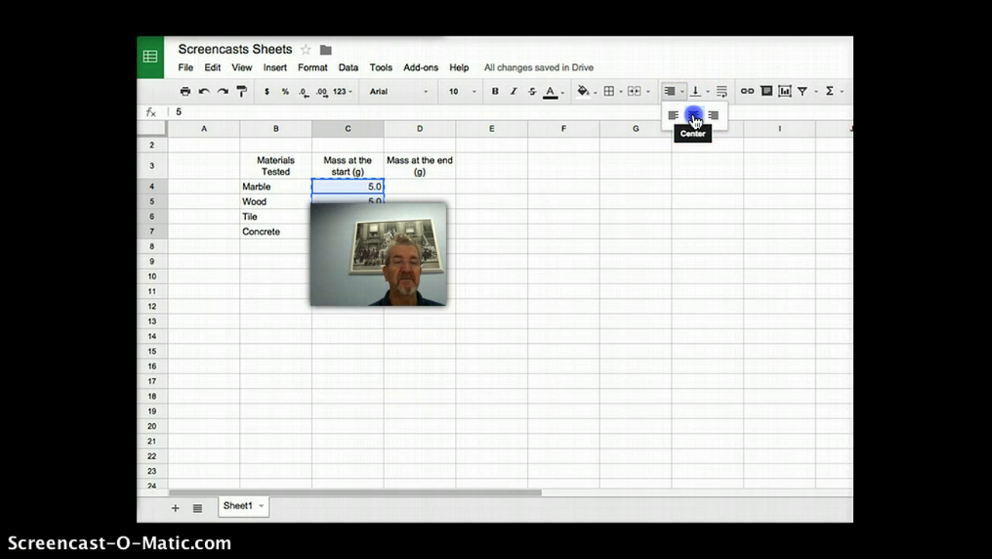
pyautogui.click(694, 116)
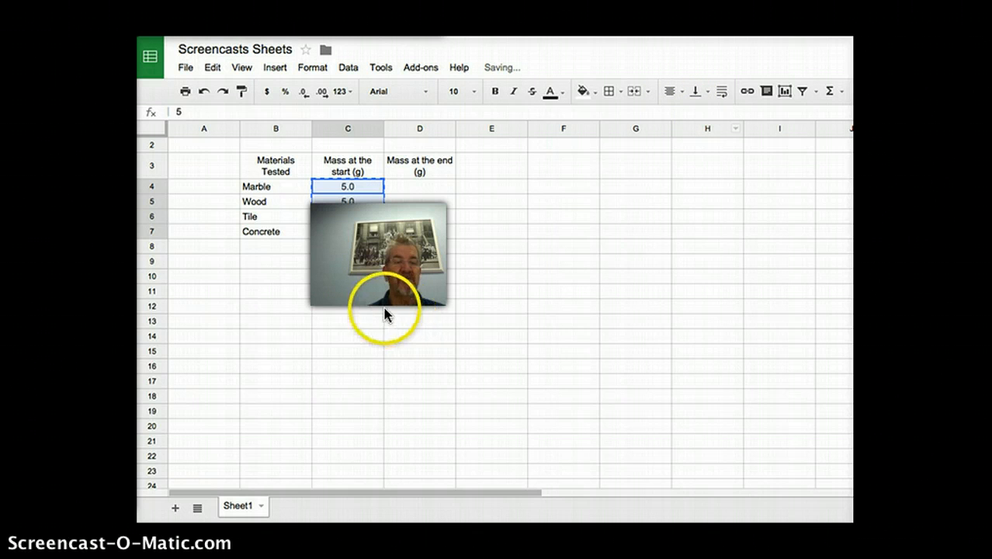
pyautogui.click(347, 287)
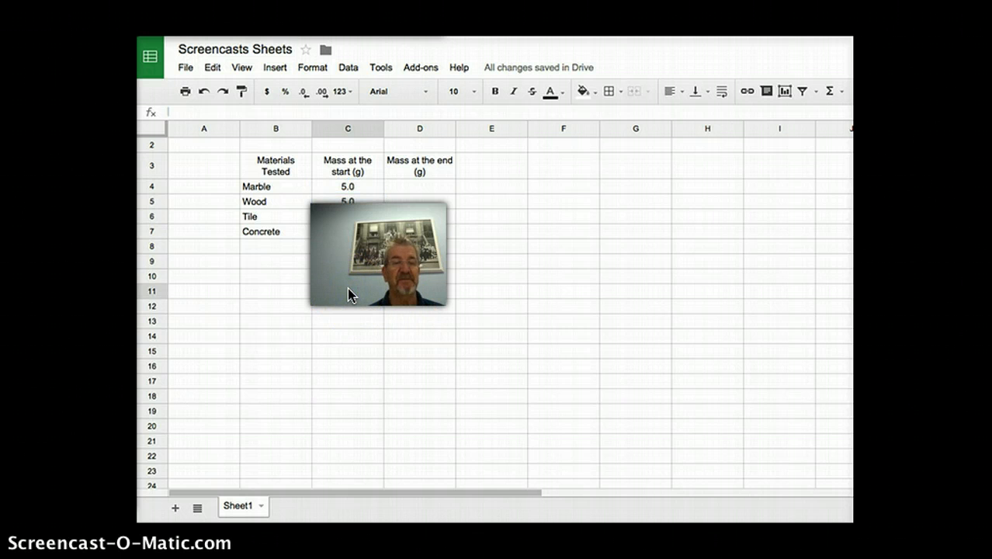
# Step: Enter the end masses 4.5 for marble in D4 and 5.0 for wood in D5
pyautogui.click(411, 186)
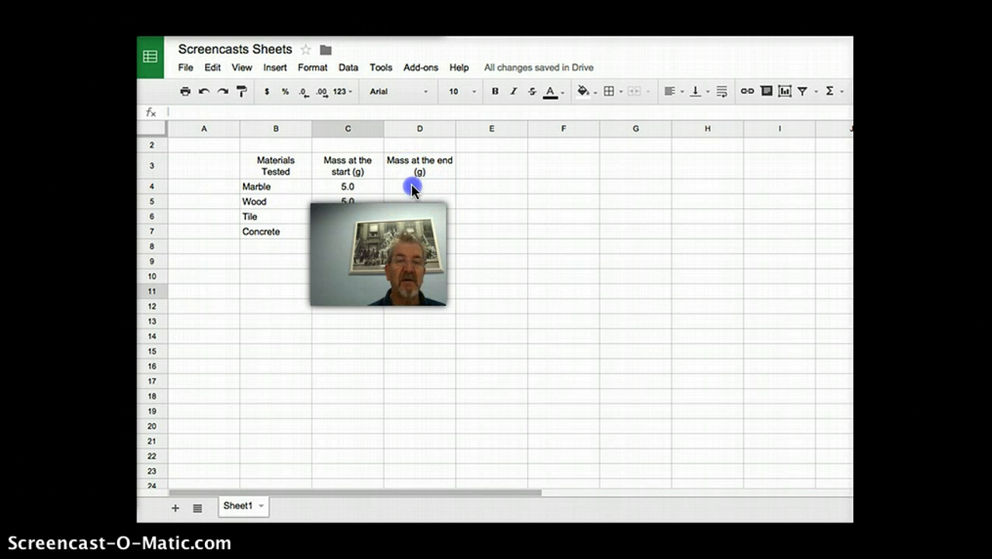
pyautogui.doubleClick(412, 186)
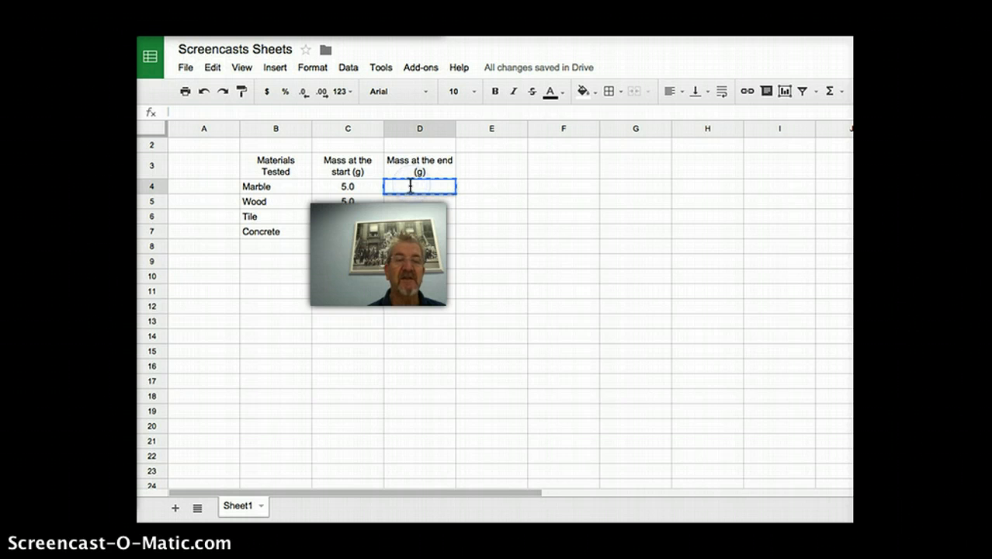
pyautogui.click(403, 187)
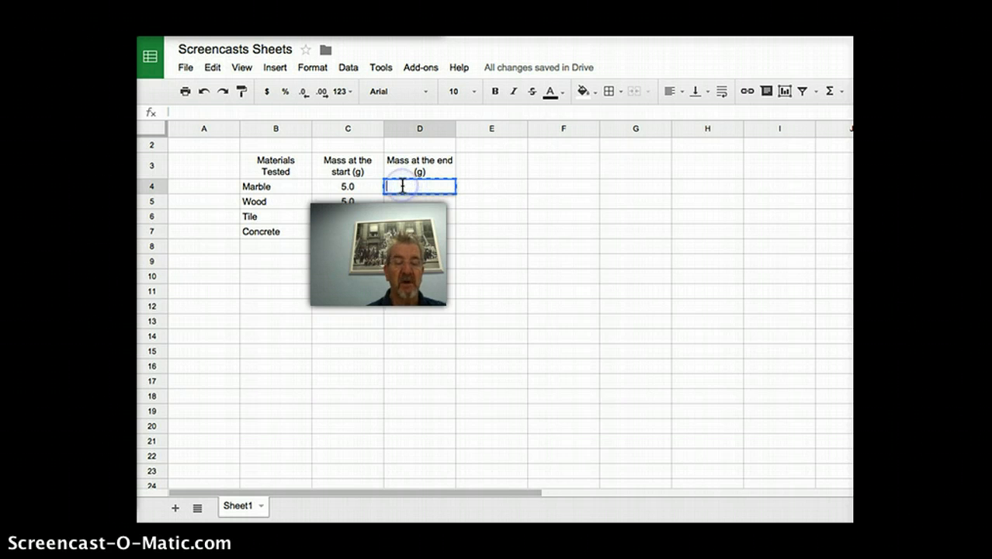
pyautogui.write('4.5')
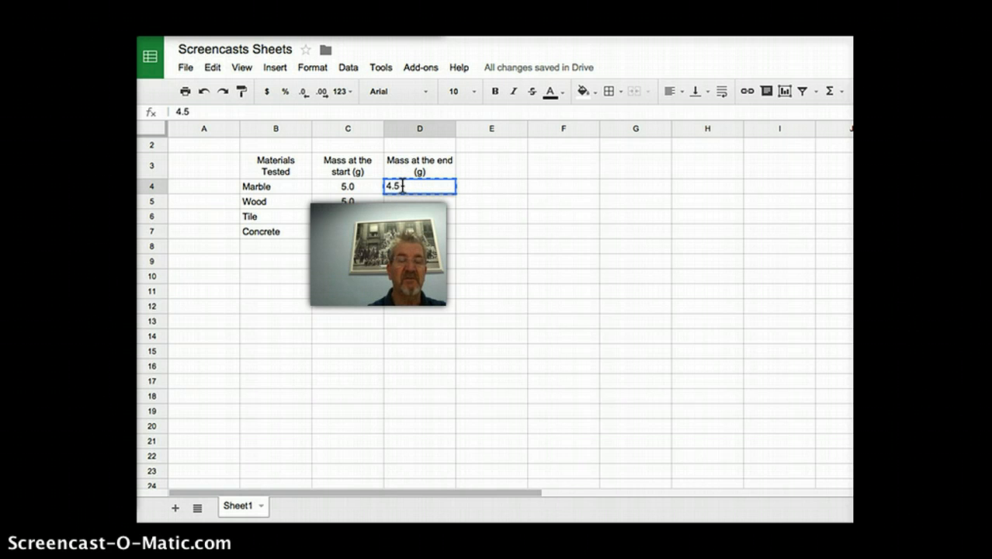
pyautogui.press('Return')
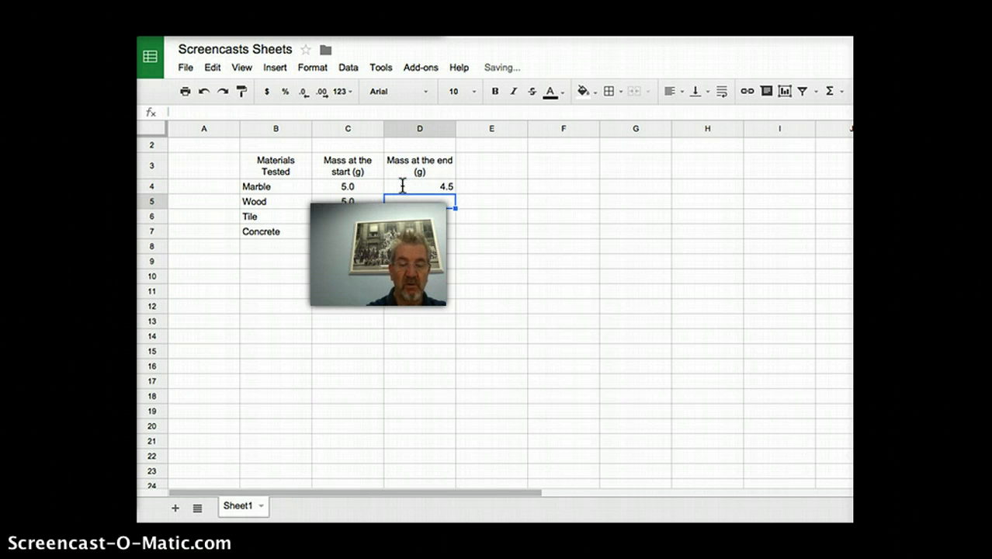
pyautogui.write('5.0')
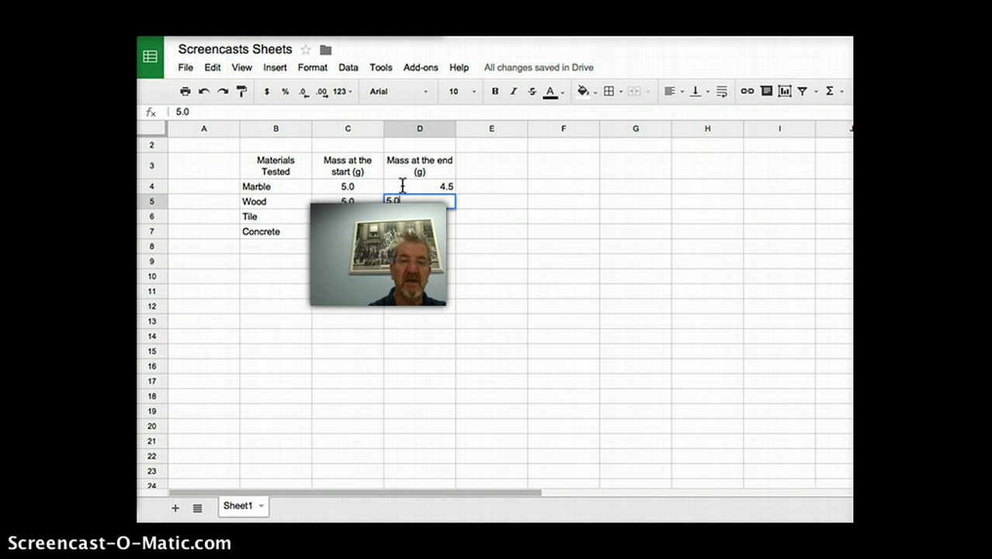
pyautogui.press('Return')
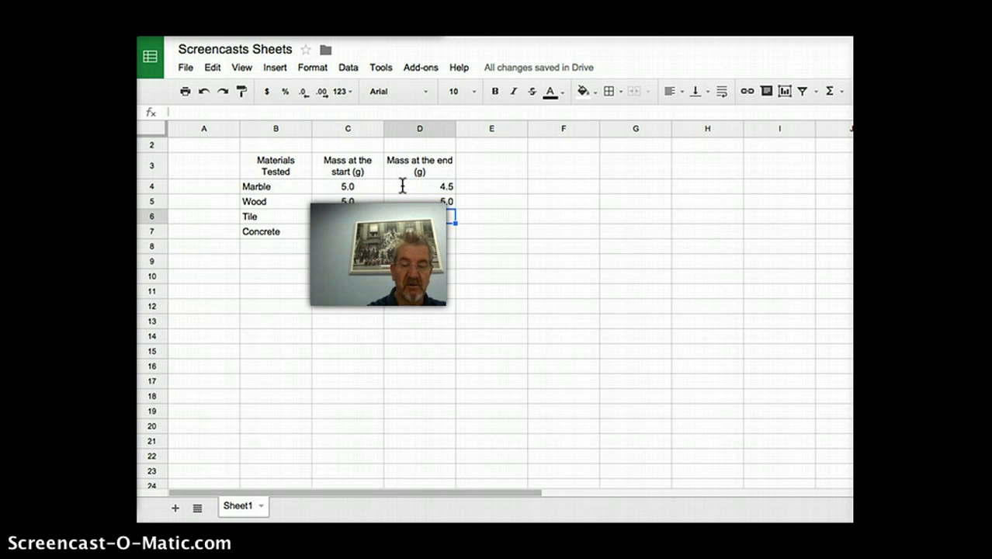
# Step: Enter the end masses 4.7 for tile in D6 and 4.2 for concrete in D7
pyautogui.write('4.7')
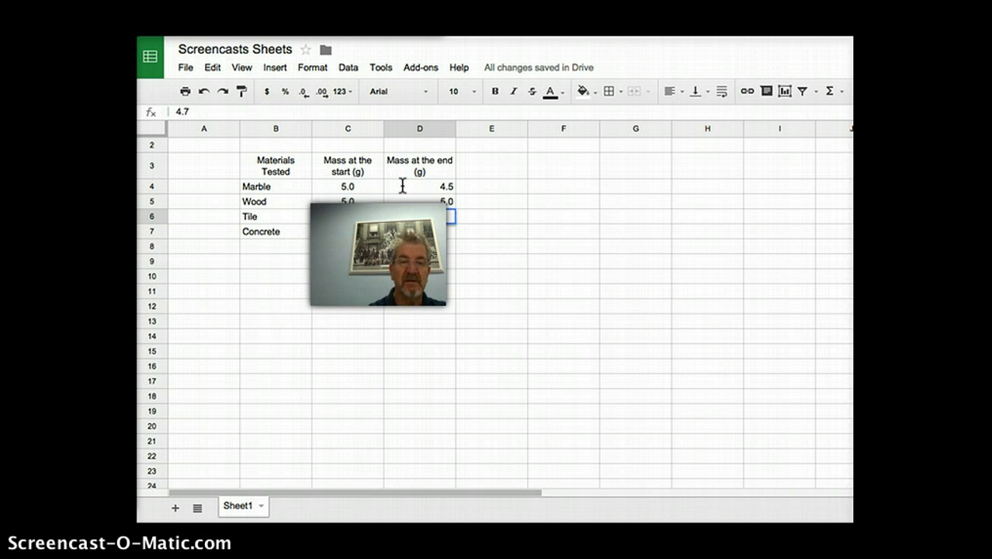
pyautogui.press('Return')
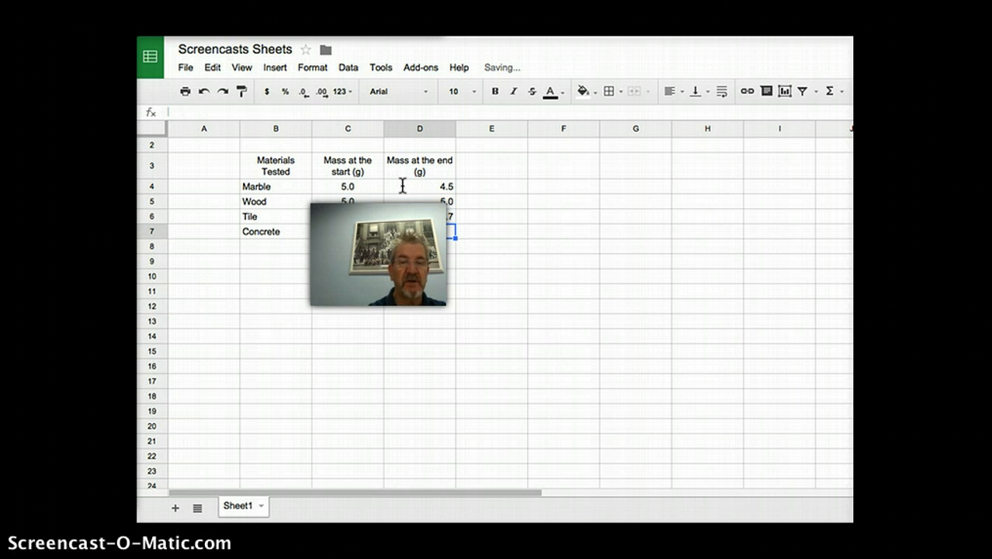
pyautogui.write('4')
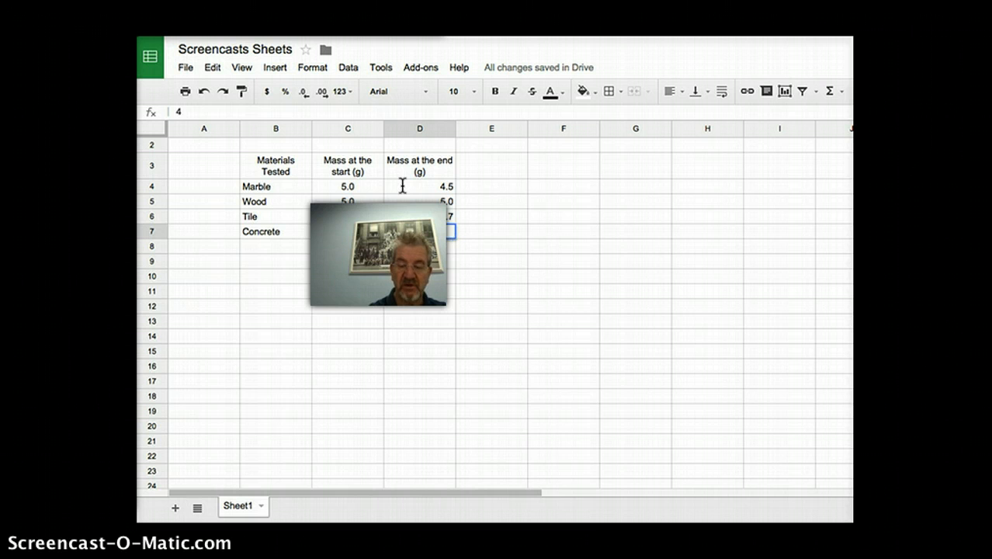
pyautogui.write('.2')
pyautogui.press('Return')
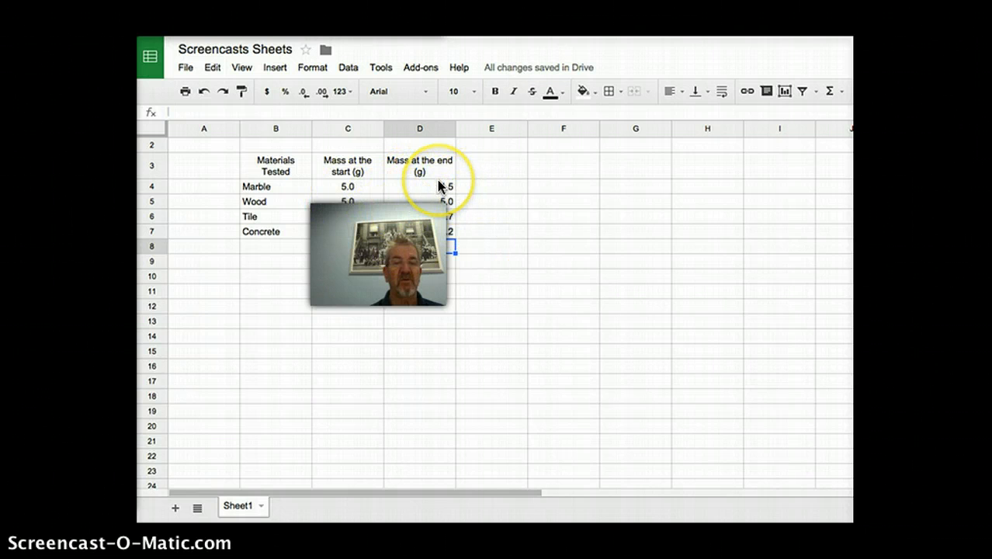
# Step: Centre the end mass values in D4:D7 horizontally
pyautogui.click(439, 184)
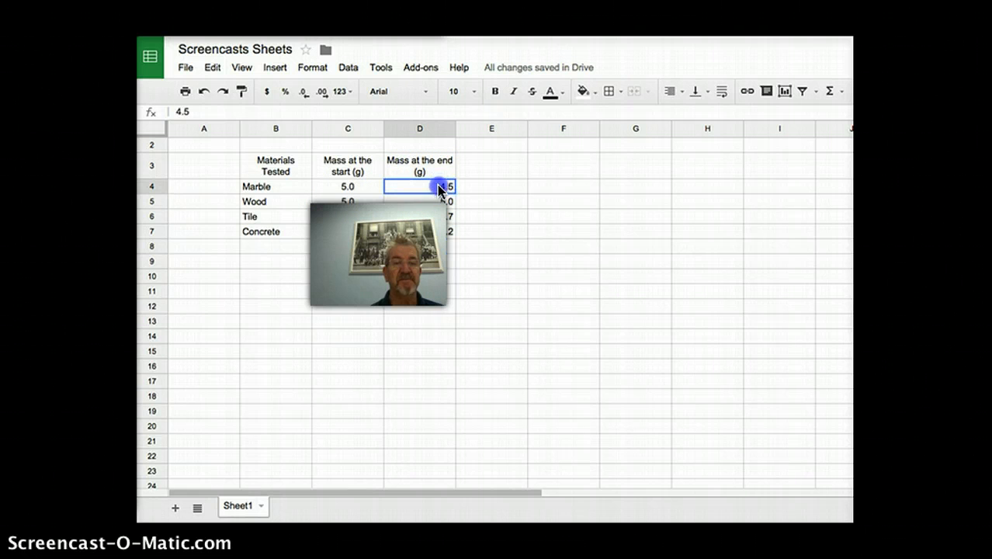
pyautogui.press('super+c')
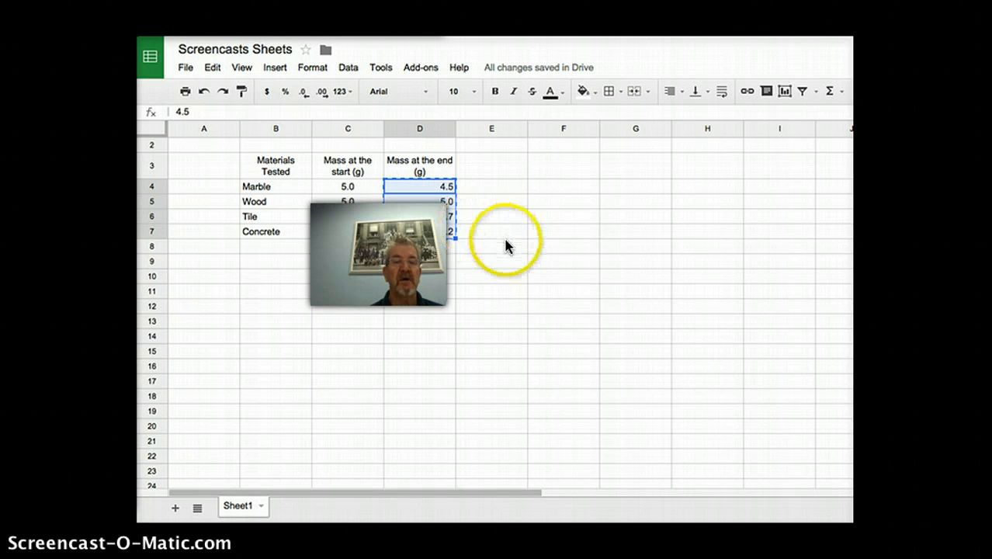
pyautogui.click(680, 91)
pyautogui.click(693, 117)
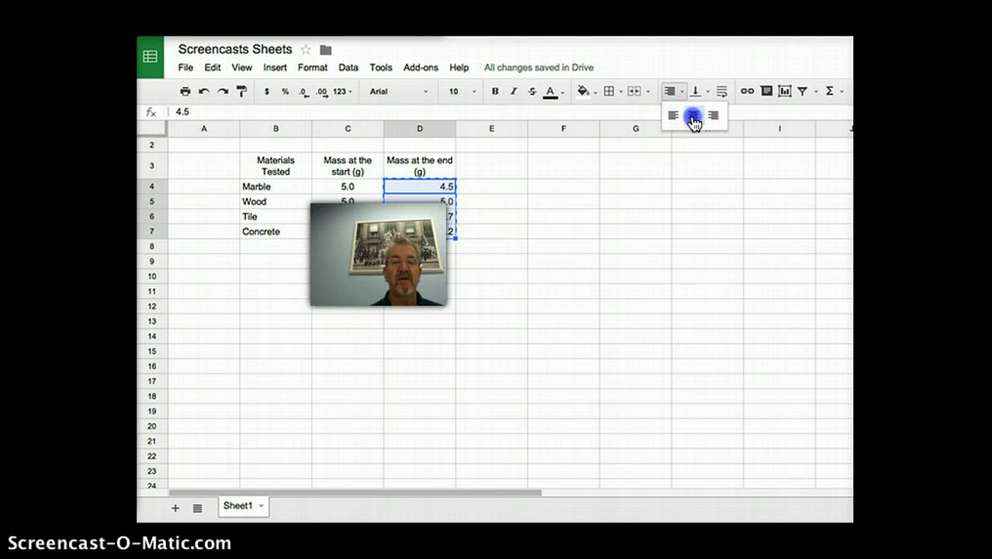
pyautogui.click(498, 263)
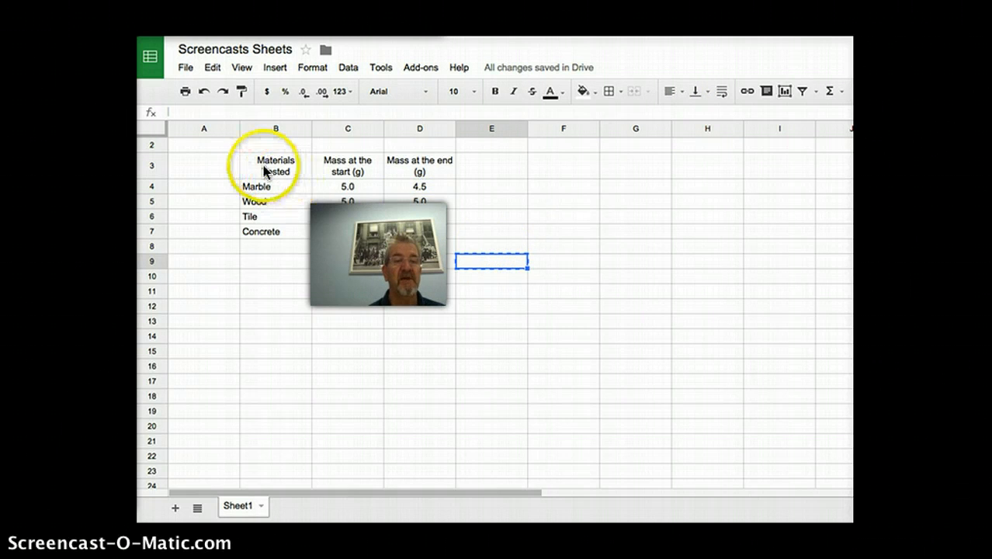
# Step: Make the header cells B3:D3 of the materials table bold
pyautogui.moveTo(255, 163); pyautogui.dragTo(423, 232)
pyautogui.hotkey('ctrl', 'c')
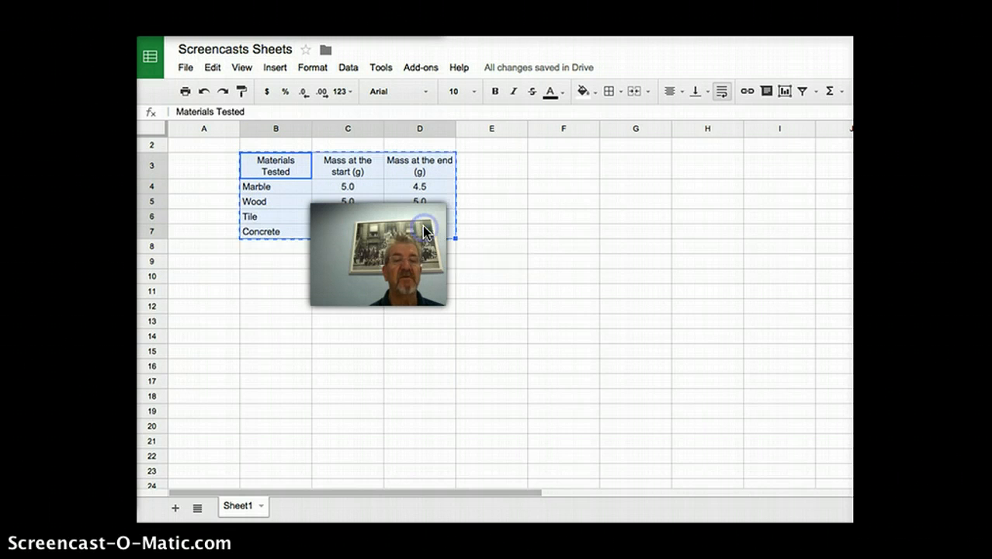
pyautogui.click(261, 167)
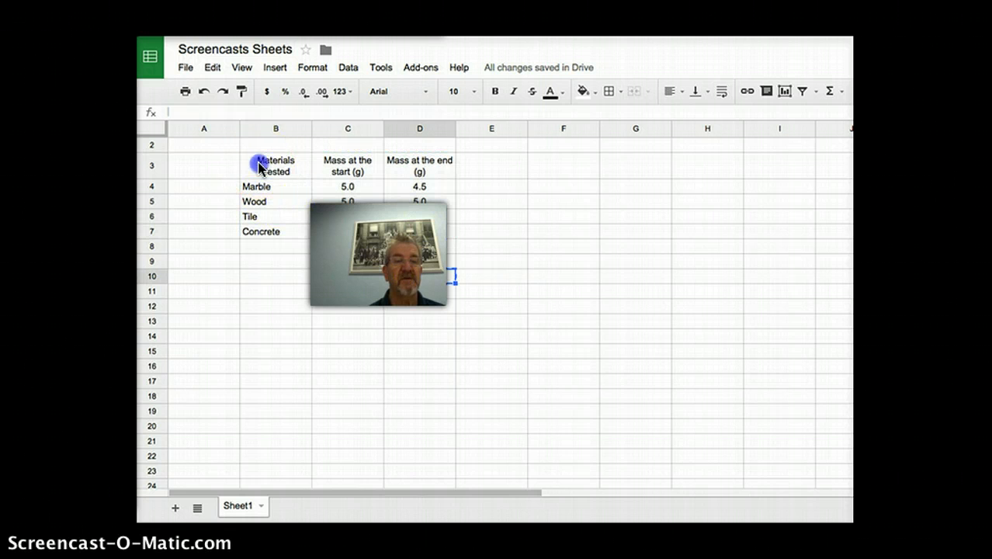
pyautogui.moveTo(262, 161); pyautogui.dragTo(430, 170)
pyautogui.hotkey('ctrl', 'c')
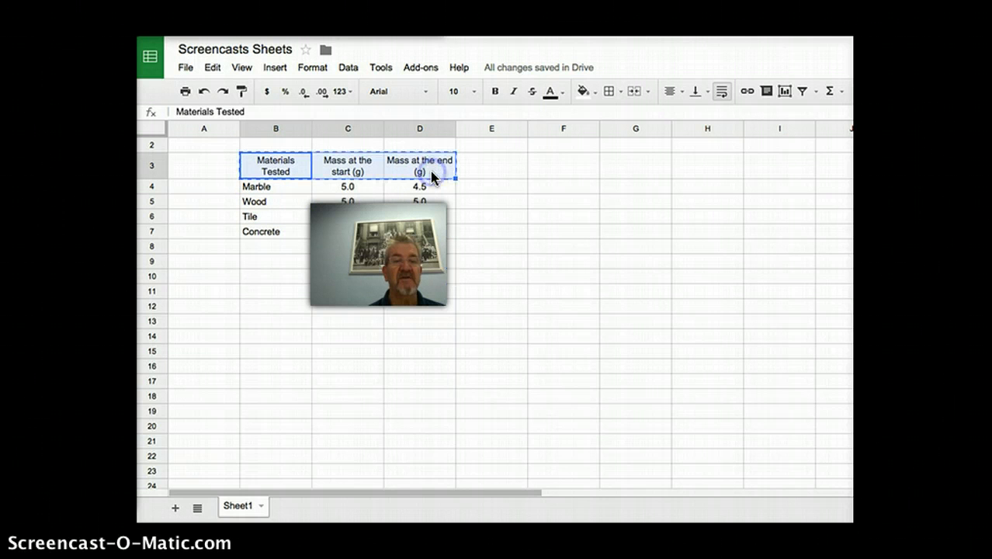
pyautogui.click(497, 92)
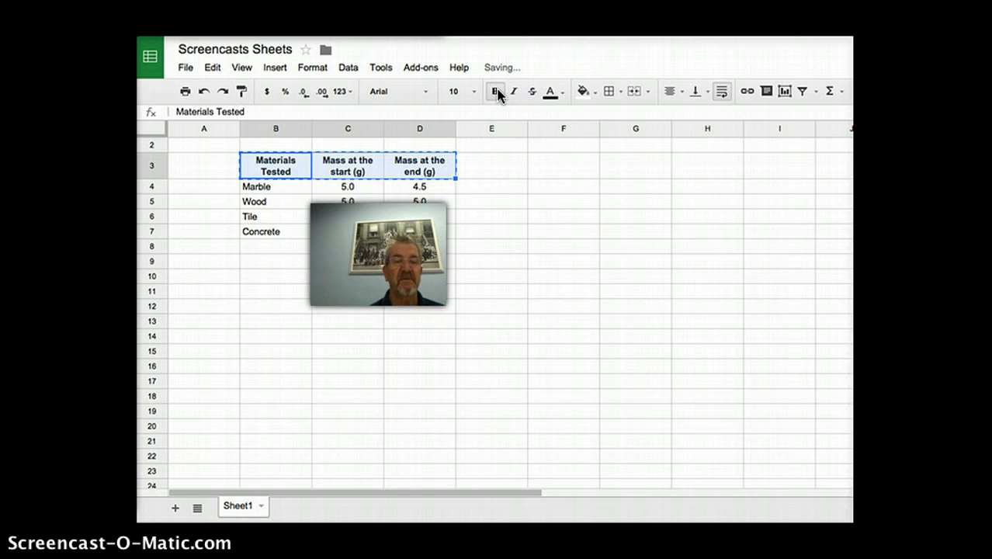
pyautogui.click(453, 276)
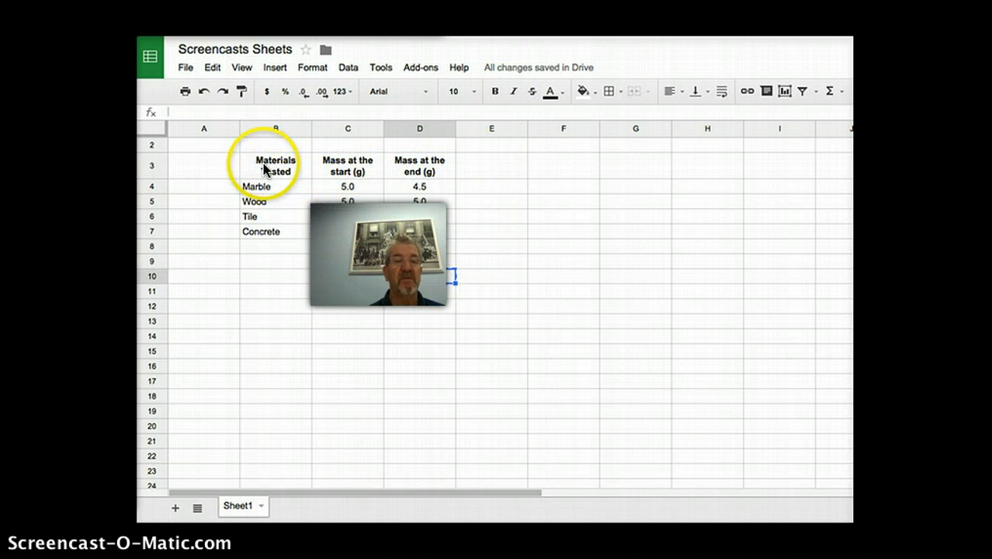
# Step: Apply all borders to the whole materials table in B3:D7
pyautogui.moveTo(264, 169); pyautogui.dragTo(424, 234)
pyautogui.hotkey('ctrl', 'c')
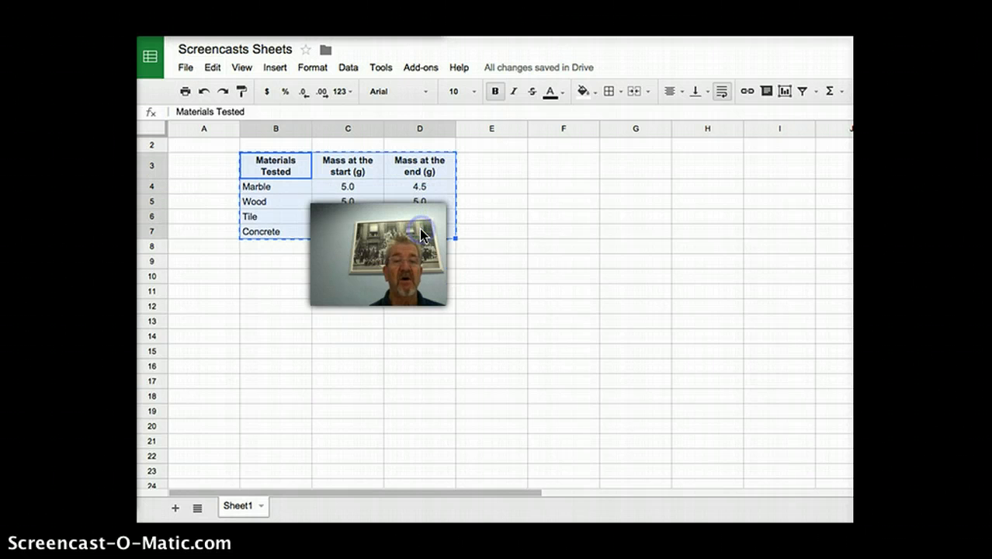
pyautogui.click(619, 92)
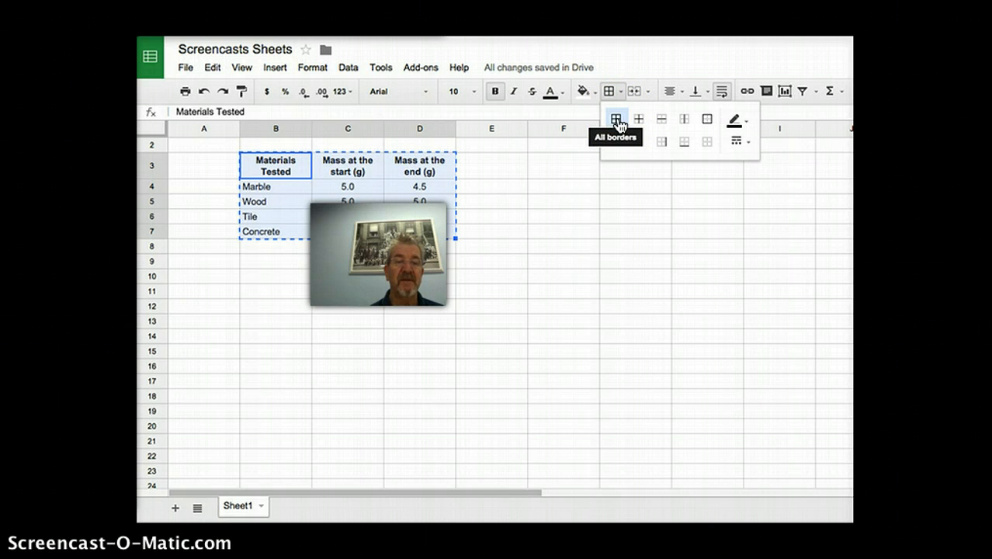
pyautogui.click(617, 120)
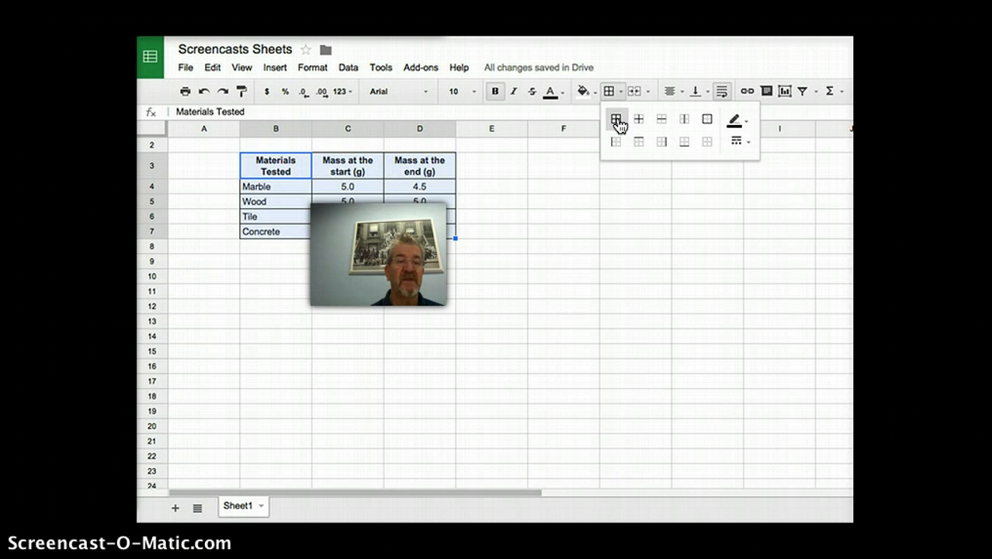
# Step: Set the font size of the whole table in B3:D7 to 12
pyautogui.click(475, 92)
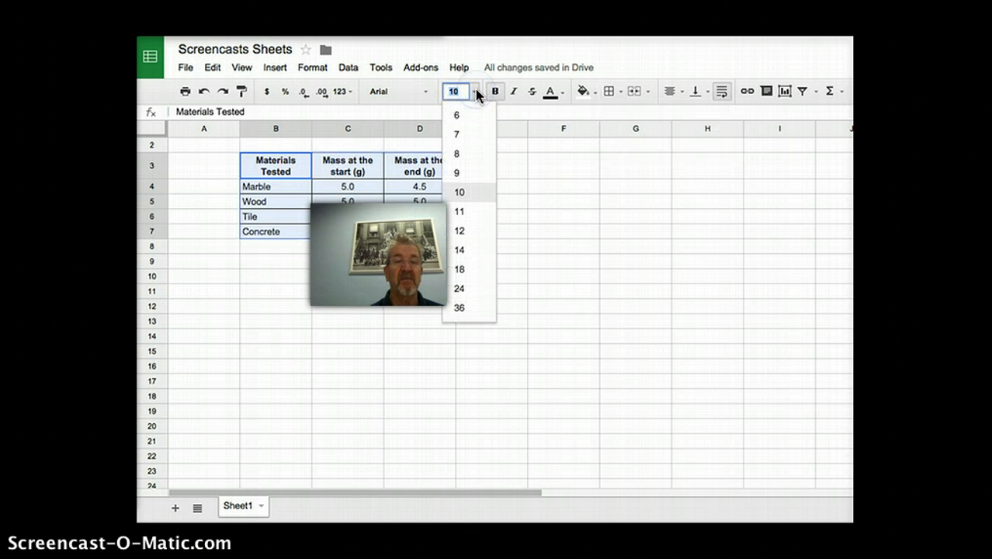
pyautogui.click(464, 232)
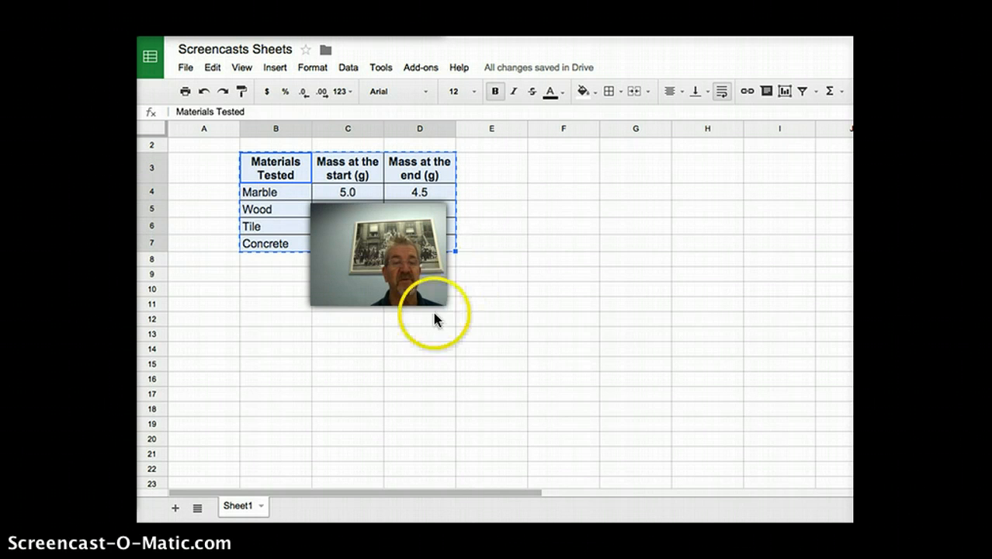
pyautogui.click(403, 305)
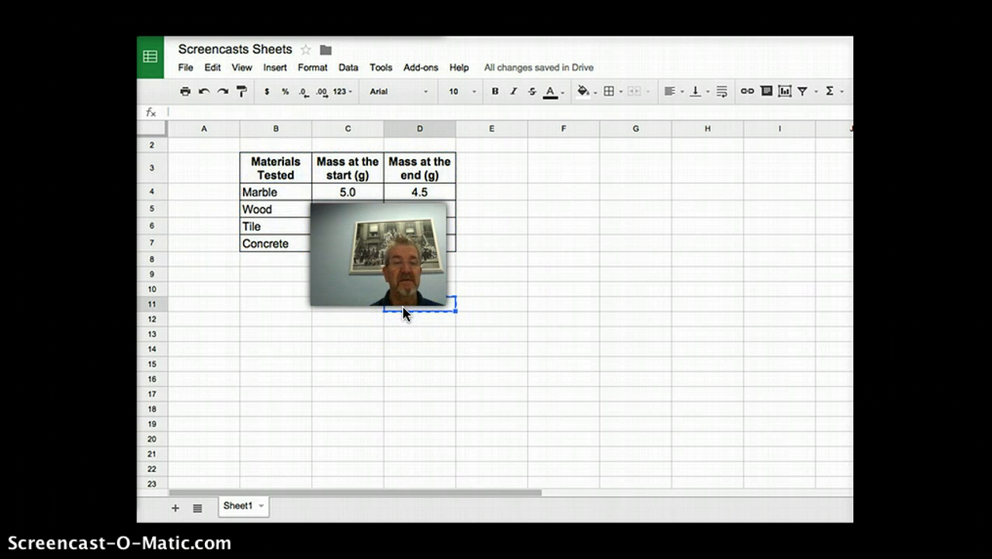